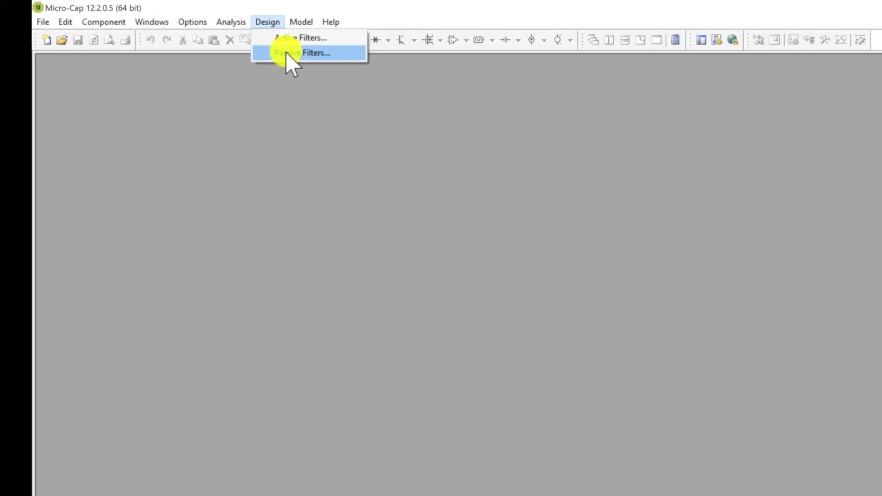
Open the Passive Filter Designer to generate a low-pass Chebyshev LC circuit at 1000/2000 Hz
{"action": "left_click", "coordinate": [369, 75]}
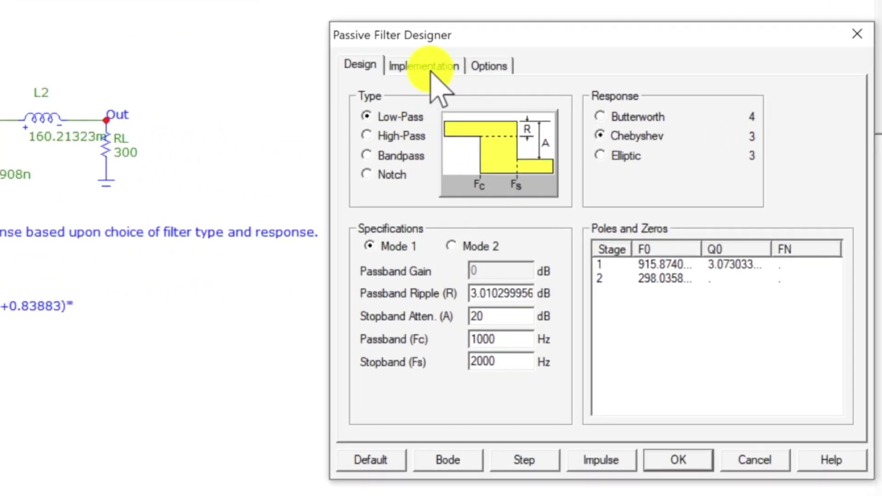
Change source/load resistance from 300 to 50, rescaling L1 and L2 to 26.7022m and C1 to 2.26181u
{"action": "left_click", "coordinate": [423, 66]}
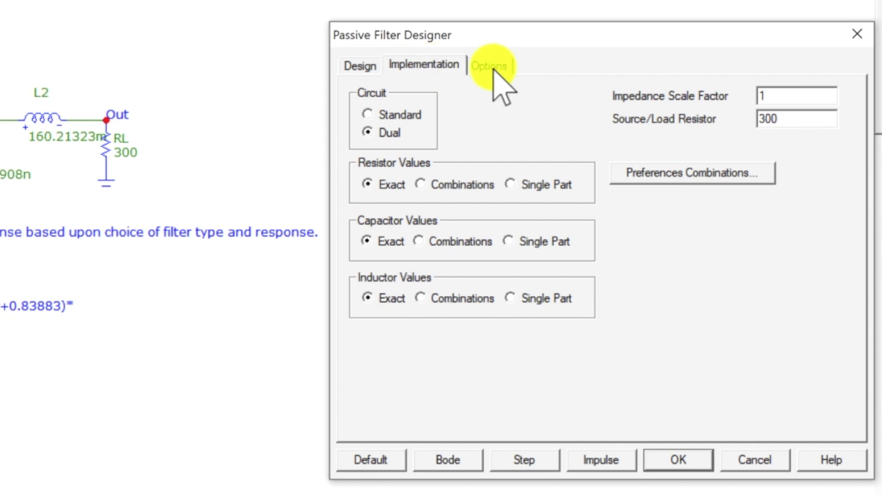
{"action": "left_click_drag", "start_coordinate": [809, 121], "coordinate": [754, 122]}
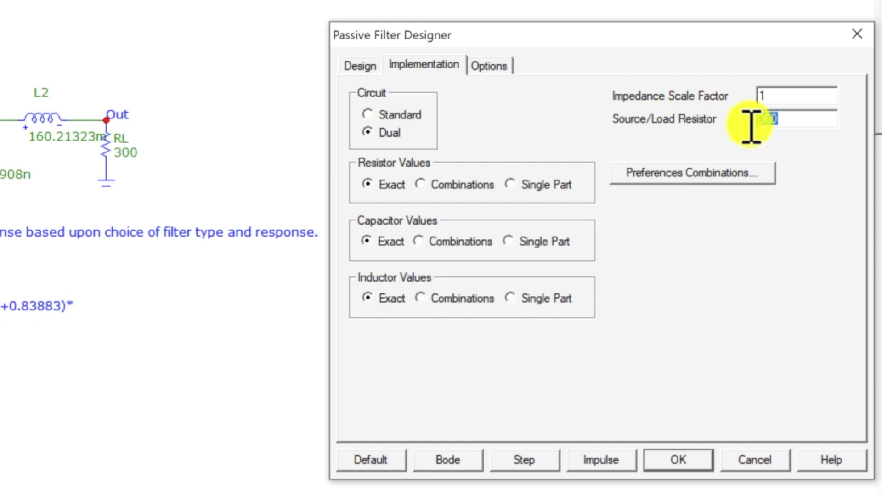
{"action": "type", "text": "5"}
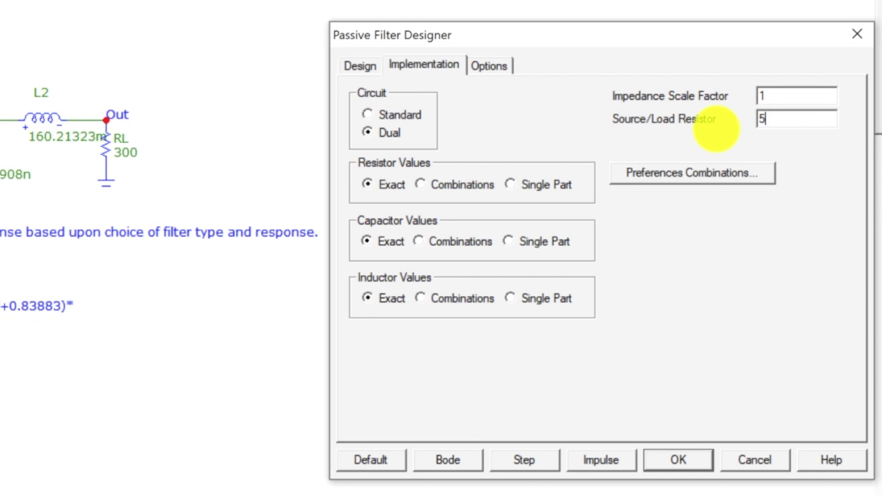
{"action": "type", "text": "0"}
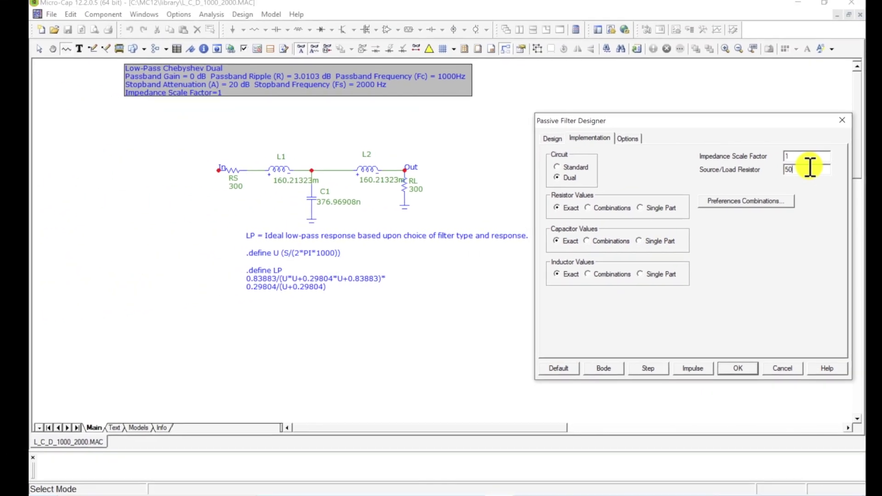
{"action": "left_click", "coordinate": [808, 157]}
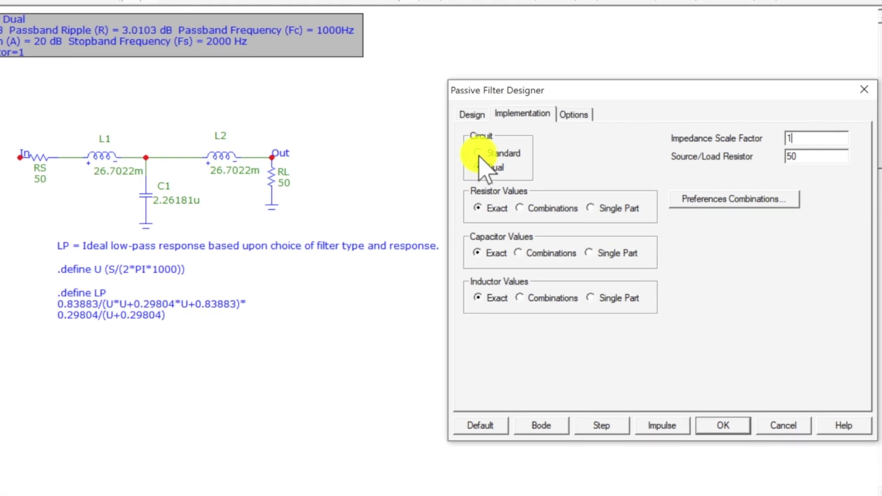
Set the circuit to Standard, giving C1 and C2 of 10.68088u and L1 of 5.65454m
{"action": "left_click", "coordinate": [479, 154]}
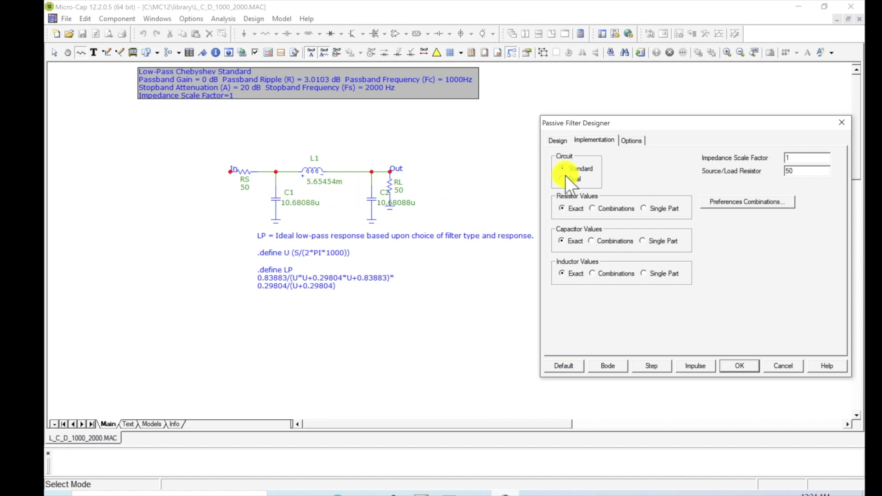
{"action": "left_click", "coordinate": [563, 179]}
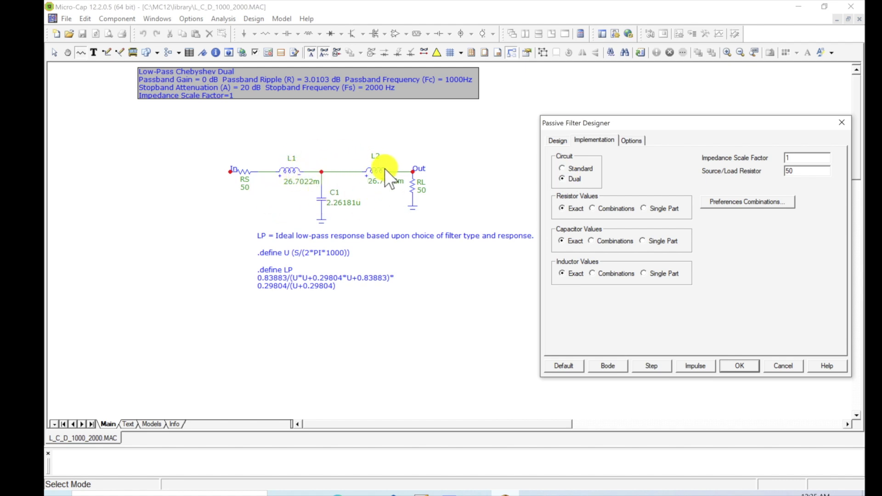
{"action": "left_click", "coordinate": [563, 168]}
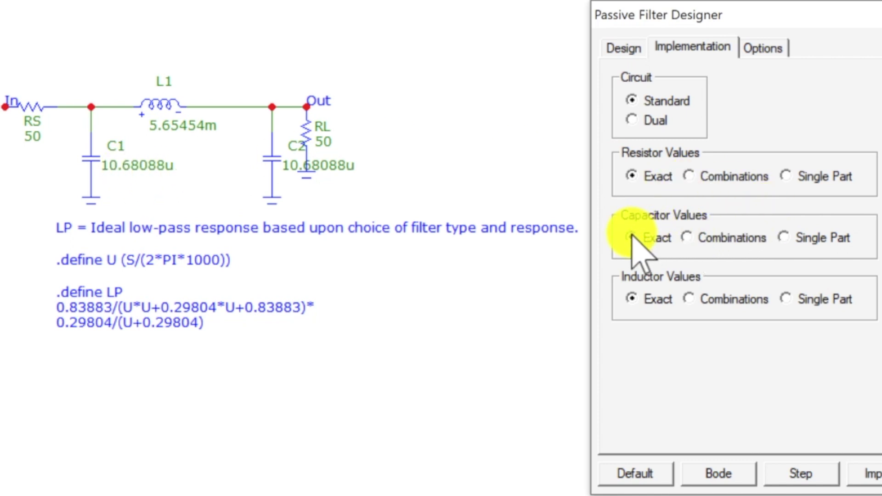
Build capacitors from Combinations and inductors from a Single Part, then open Combinations preferences
{"action": "left_click", "coordinate": [688, 237]}
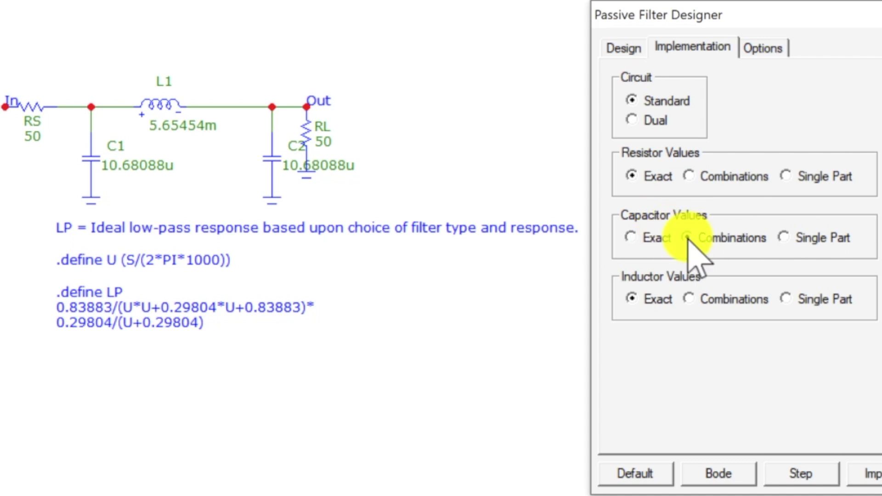
{"action": "left_click", "coordinate": [784, 237]}
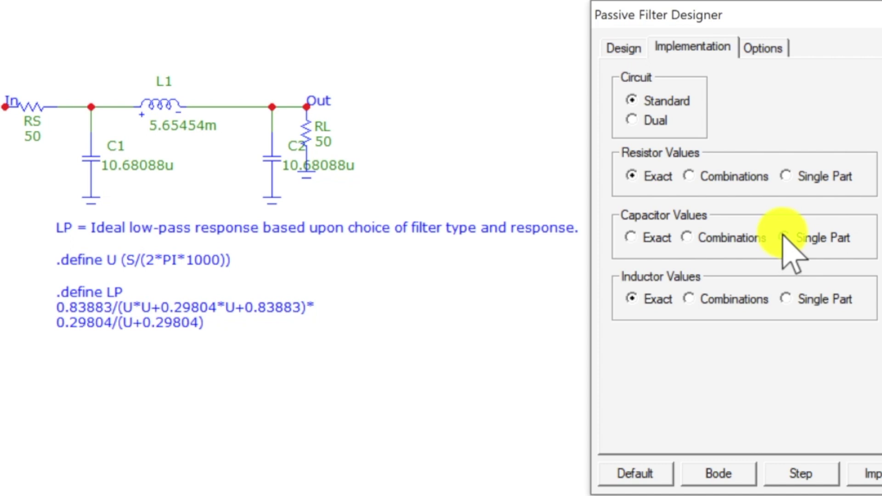
{"action": "left_click", "coordinate": [688, 237]}
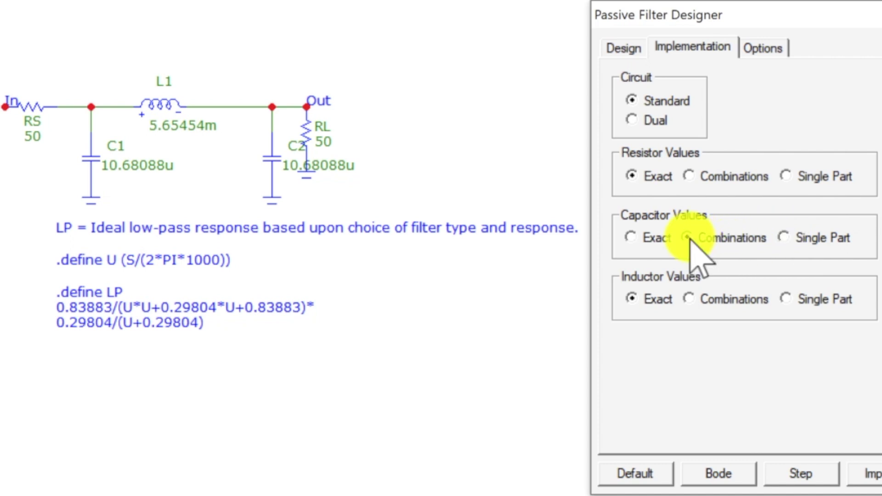
{"action": "left_click", "coordinate": [689, 299]}
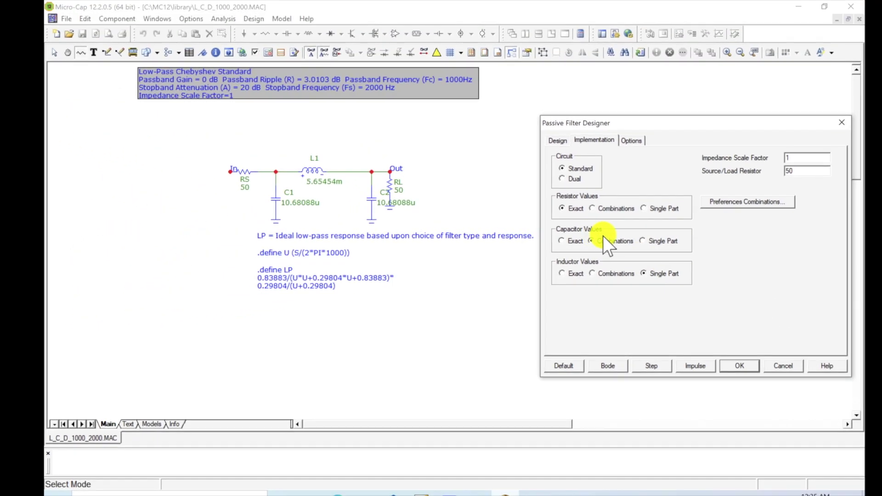
{"action": "left_click", "coordinate": [771, 202]}
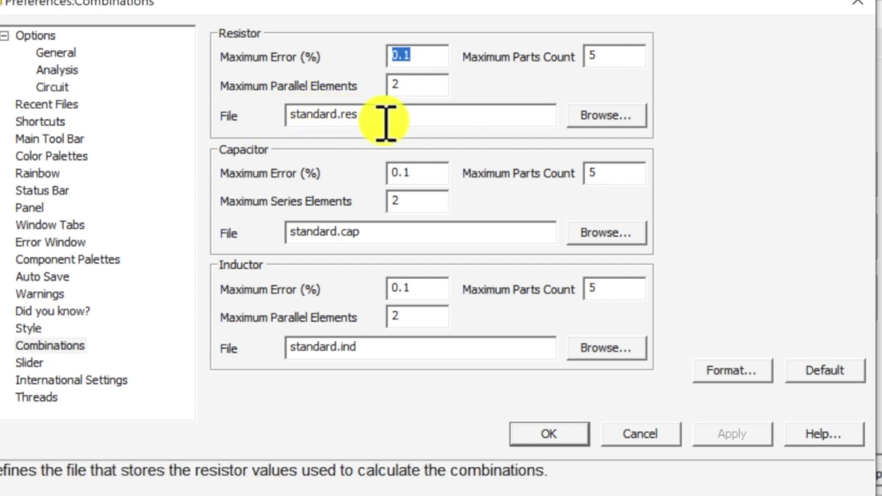
Replace the standard.res resistor combination library with Metal1.res
{"action": "left_click", "coordinate": [618, 116]}
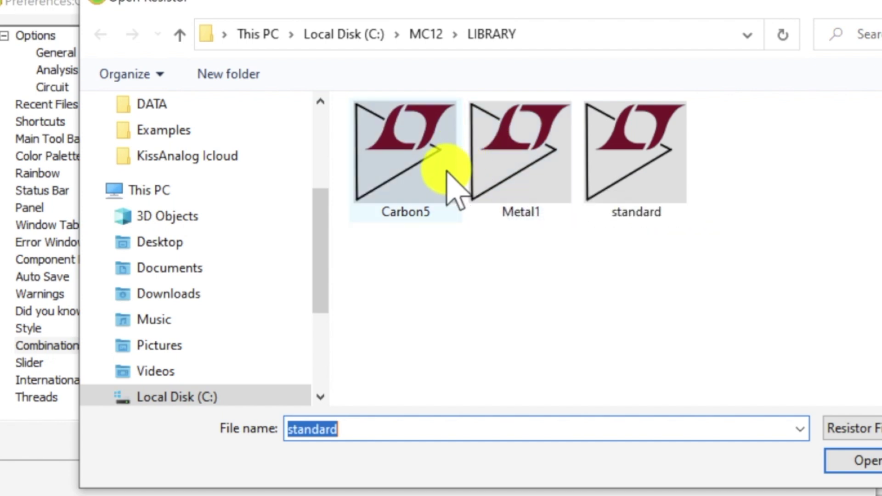
{"action": "left_click", "coordinate": [418, 157]}
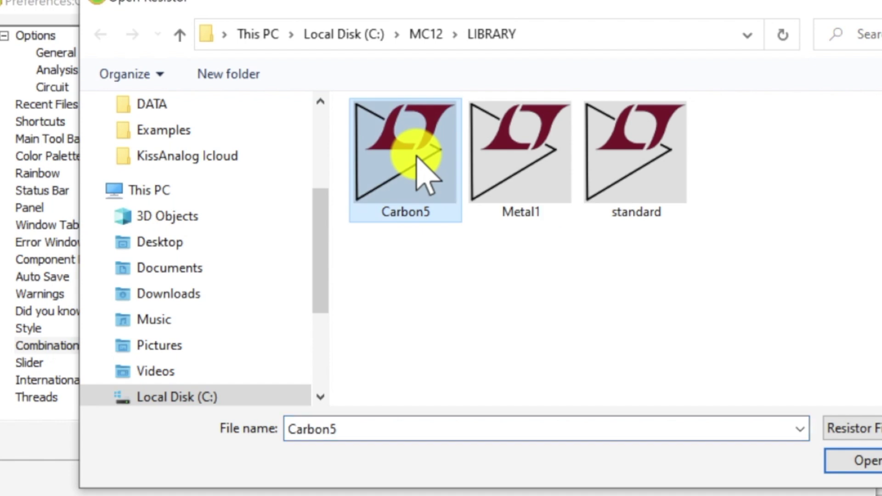
{"action": "left_click", "coordinate": [501, 159]}
{"action": "left_click", "coordinate": [657, 141]}
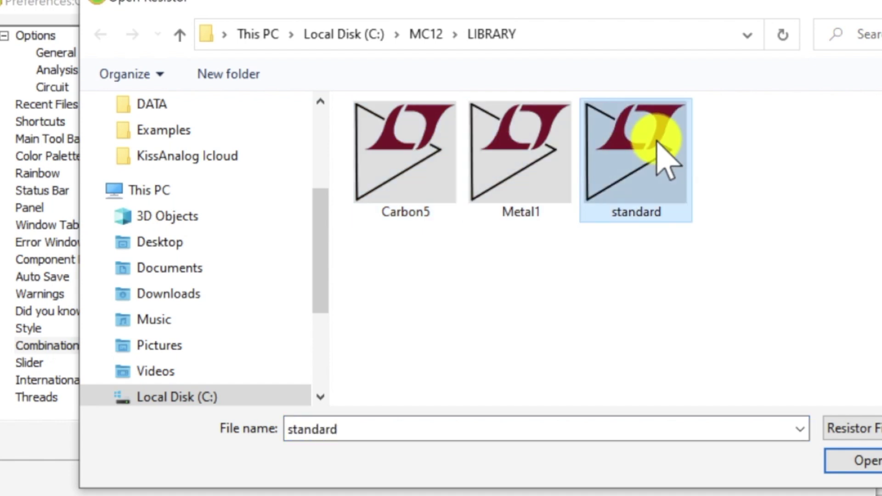
{"action": "left_click", "coordinate": [559, 172]}
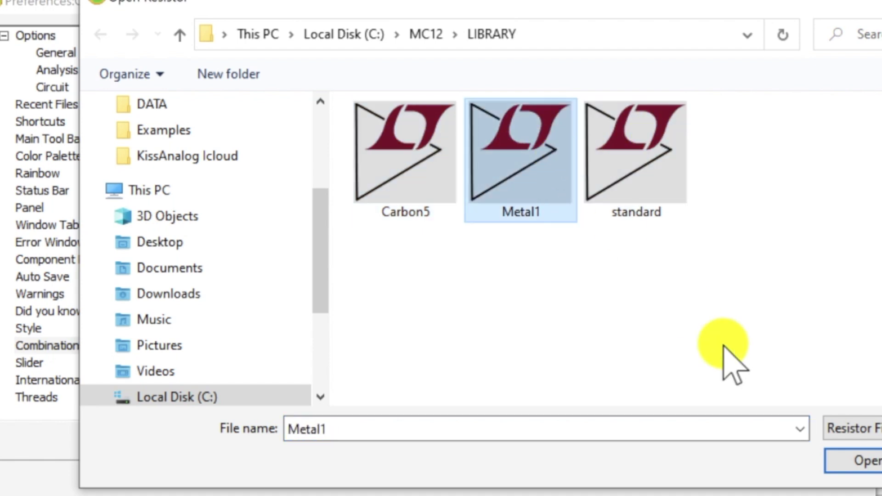
{"action": "left_click", "coordinate": [846, 461]}
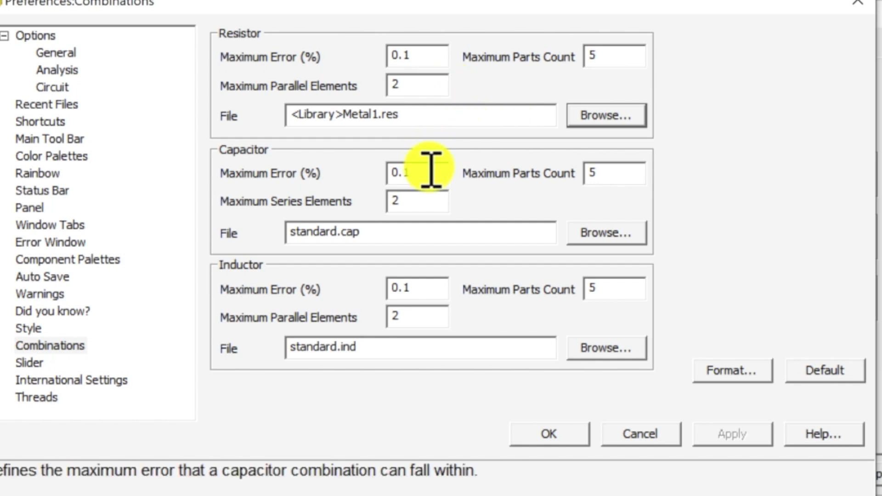
Set the resistor combination maximum error to 1%
{"action": "left_click", "coordinate": [431, 55]}
{"action": "left_click_drag", "start_coordinate": [431, 55], "coordinate": [347, 62]}
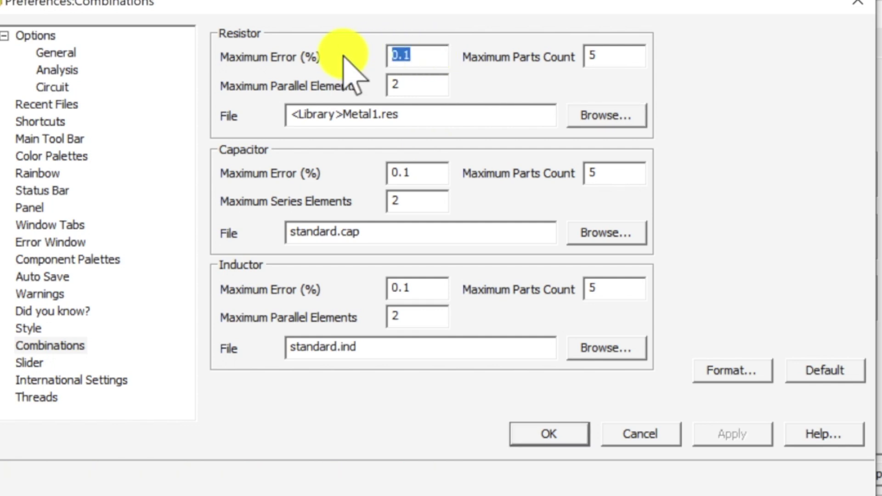
{"action": "type", "text": "1"}
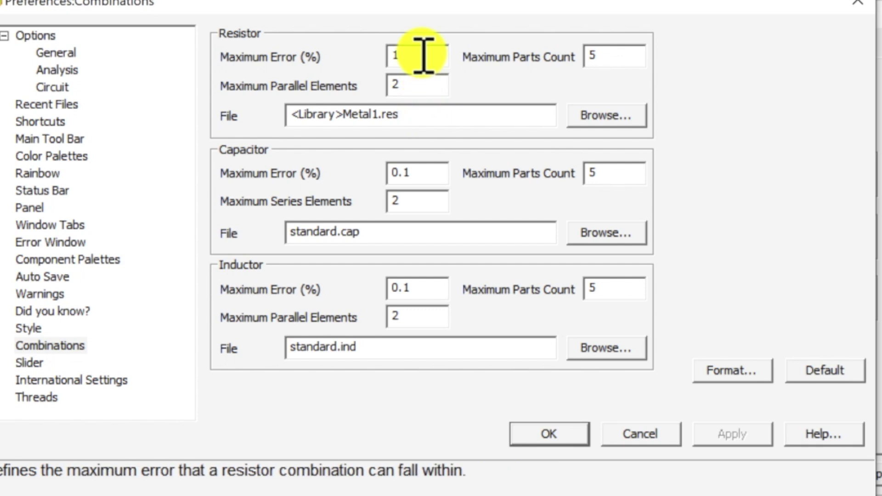
{"action": "left_click", "coordinate": [422, 115]}
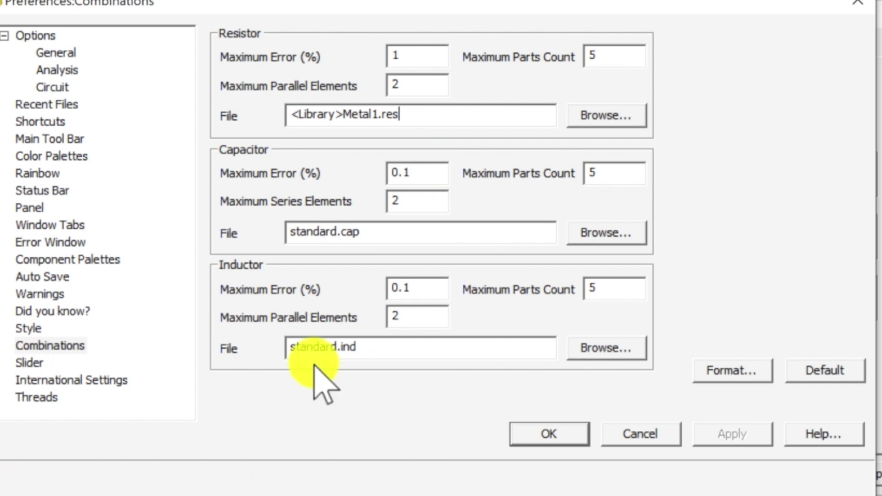
{"action": "left_click", "coordinate": [463, 121]}
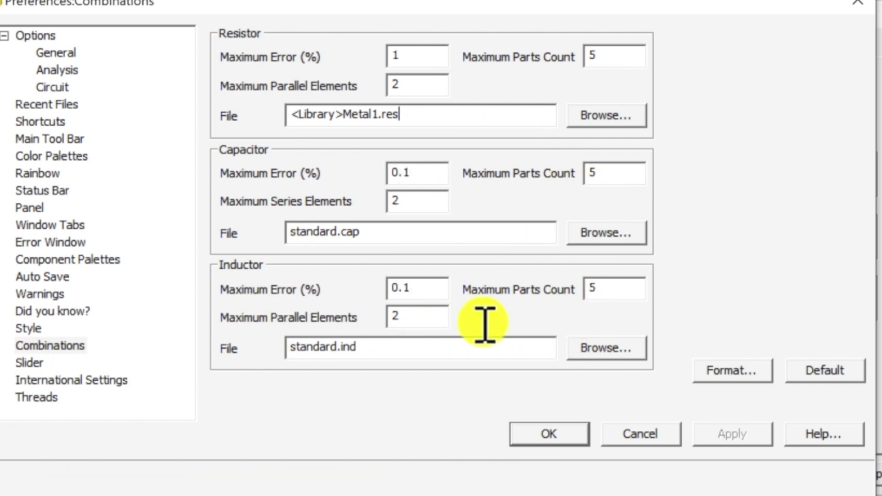
Switch the capacitor combination library from standard.cap to Polypro1.cap
{"action": "left_click", "coordinate": [601, 233]}
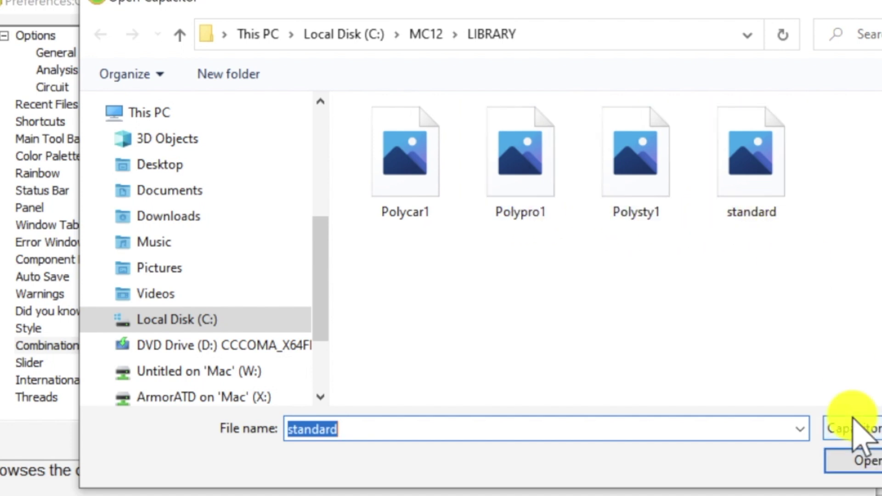
{"action": "left_click", "coordinate": [528, 180]}
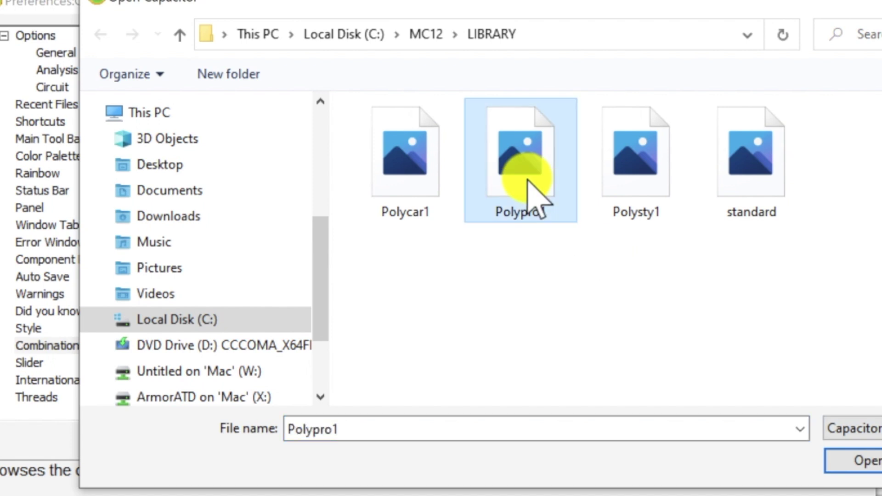
{"action": "left_click", "coordinate": [866, 461]}
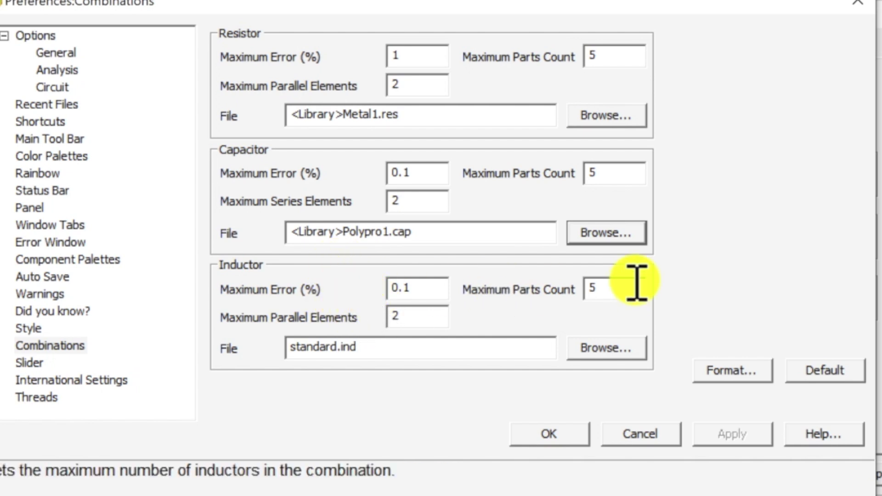
Use the standard inductor library and save the Combinations preferences with OK
{"action": "left_click", "coordinate": [606, 347]}
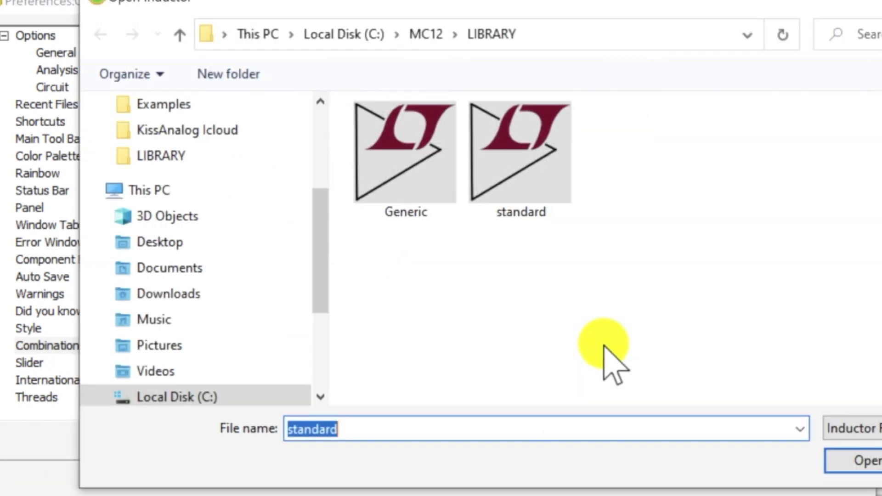
{"action": "left_click", "coordinate": [547, 188]}
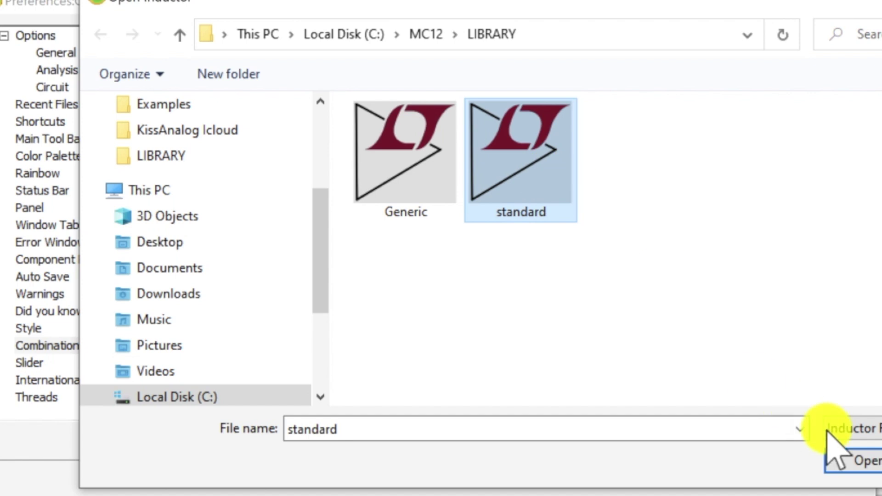
{"action": "left_click", "coordinate": [862, 462]}
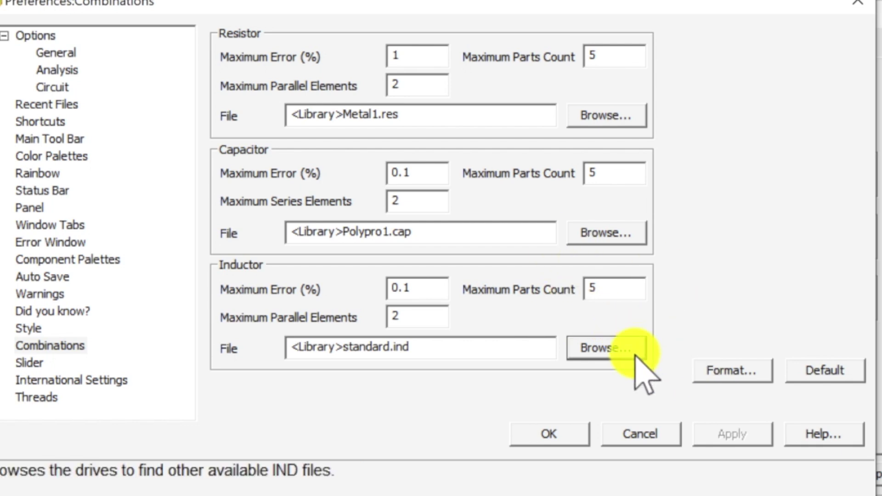
{"action": "left_click", "coordinate": [572, 433]}
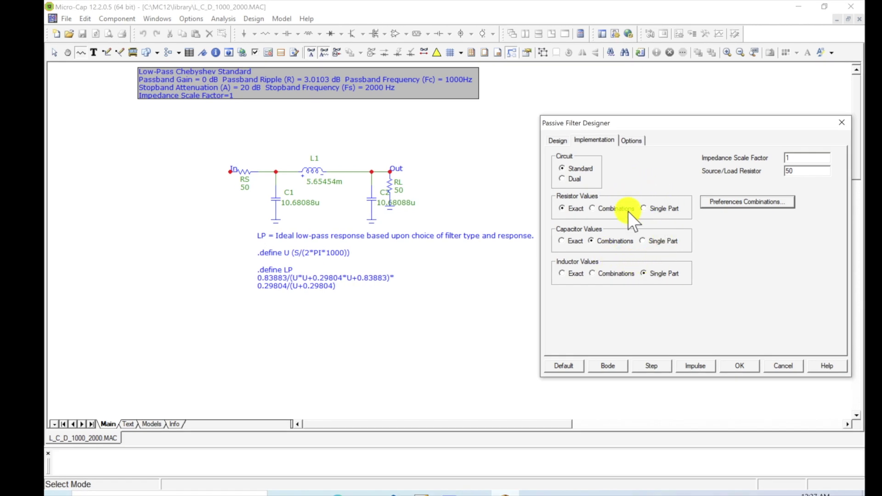
Check the output options, then return to the Low-Pass Chebyshev 1000/2000 Hz design specifications
{"action": "left_click", "coordinate": [639, 139]}
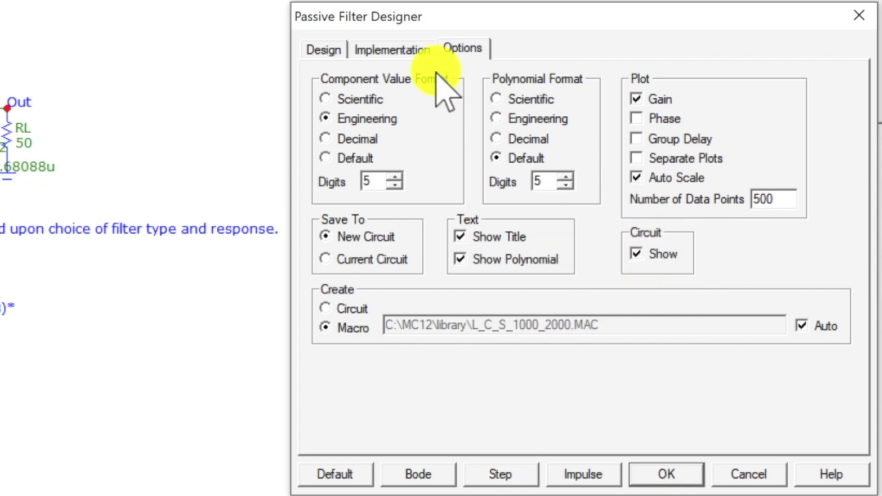
{"action": "left_click", "coordinate": [324, 47]}
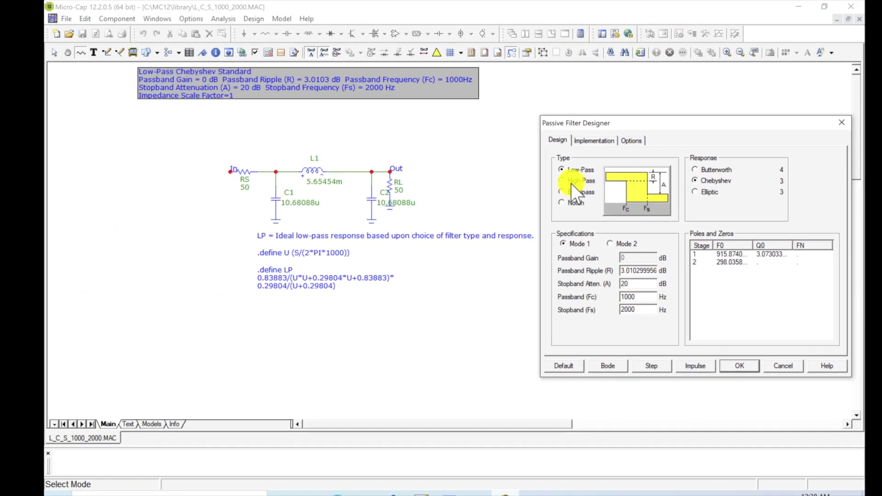
{"action": "left_click", "coordinate": [568, 182]}
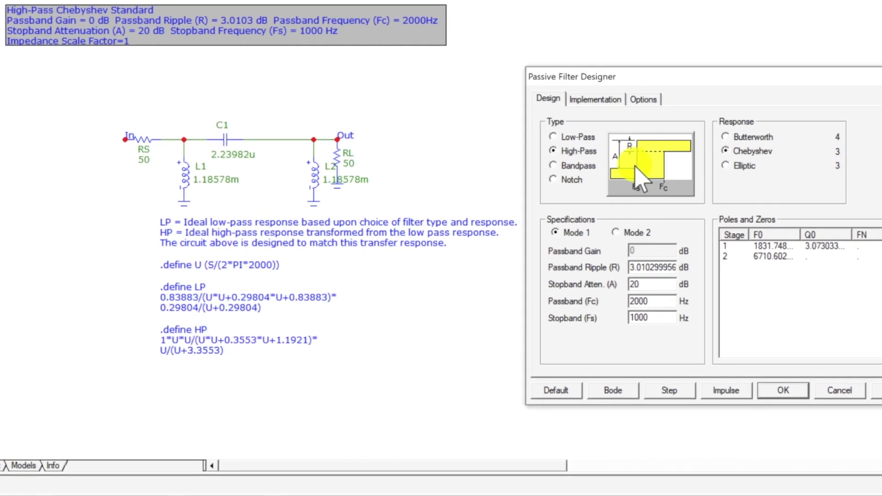
{"action": "left_click", "coordinate": [556, 165]}
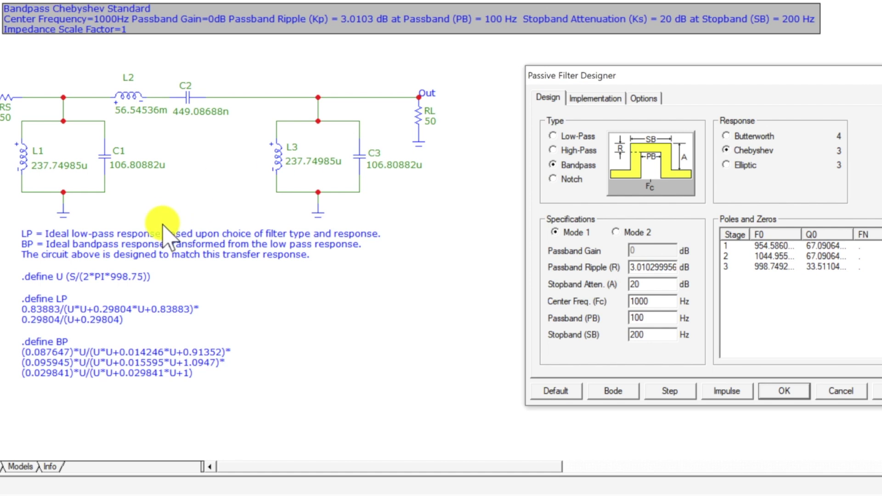
{"action": "left_click", "coordinate": [557, 178]}
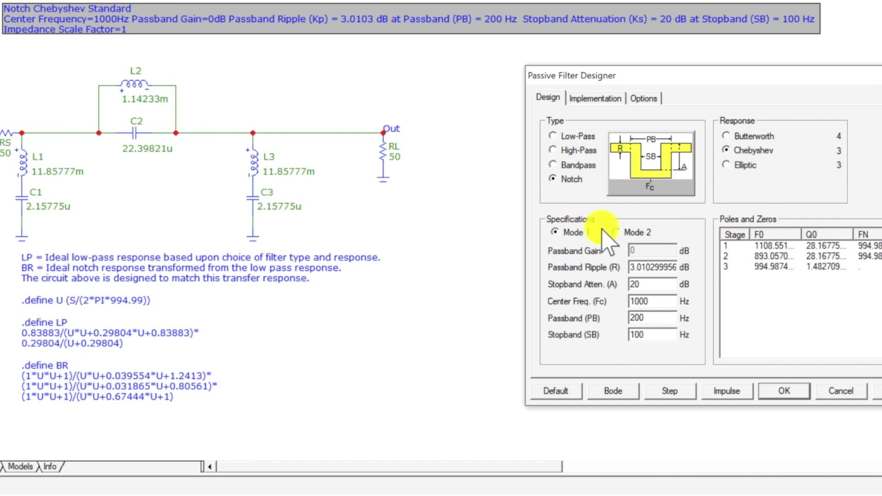
{"action": "left_click", "coordinate": [557, 137]}
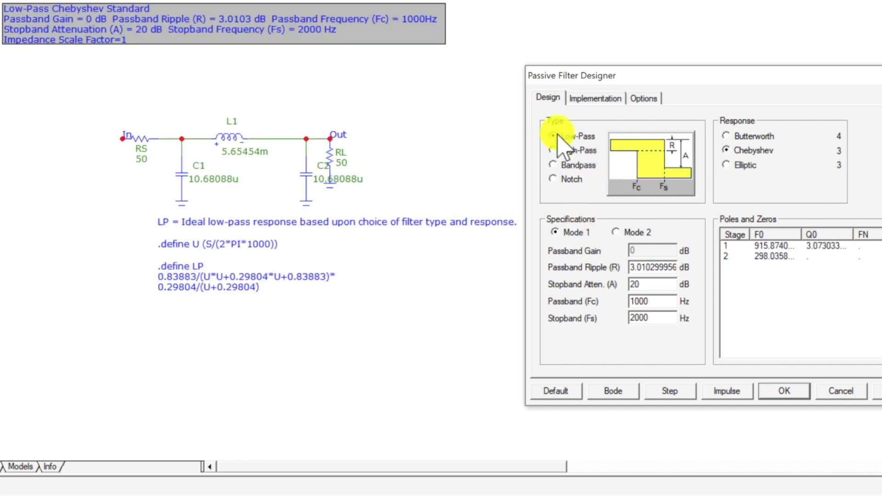
{"action": "left_click", "coordinate": [617, 232]}
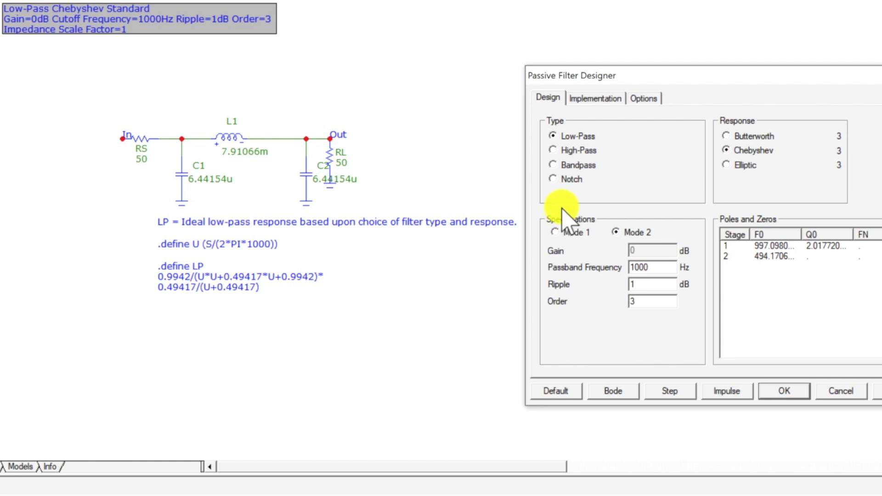
{"action": "left_click", "coordinate": [556, 231]}
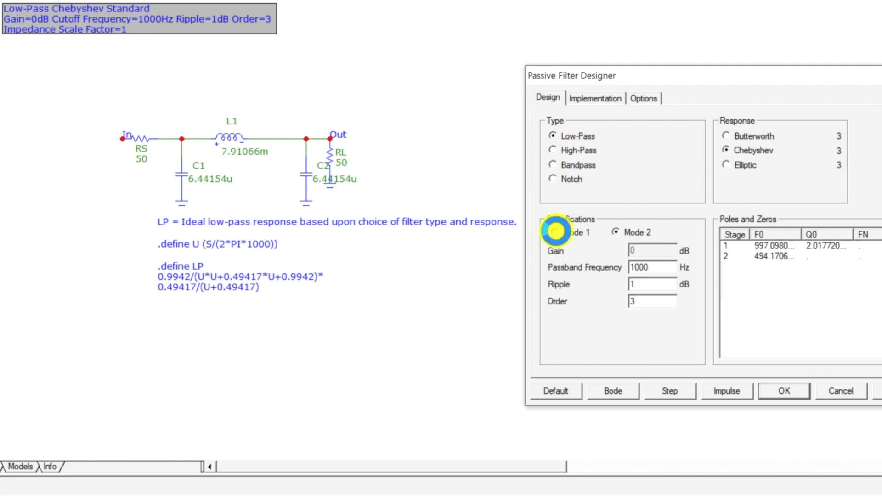
{"action": "left_click", "coordinate": [616, 232]}
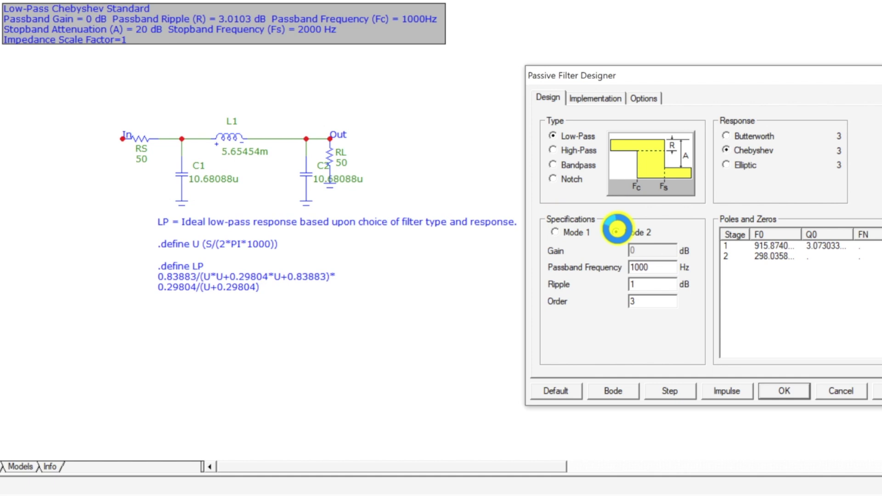
{"action": "left_click", "coordinate": [556, 232]}
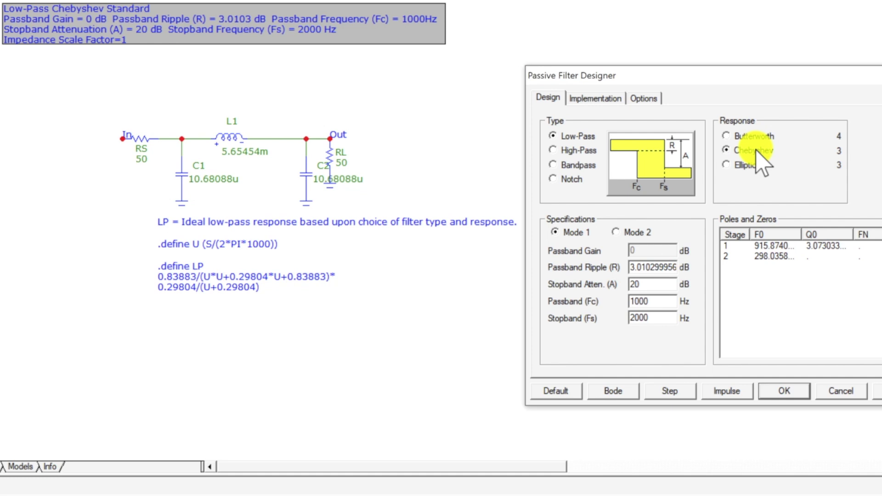
Compare responses, then settle on Mode 2 Butterworth: 3rd order, L1 15.91549m, C1/C2 3.1831u
{"action": "left_click", "coordinate": [726, 164]}
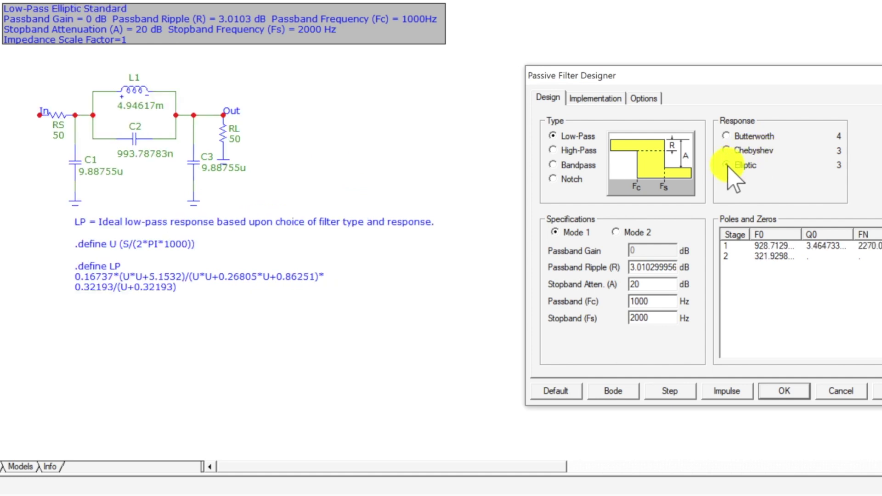
{"action": "left_click", "coordinate": [726, 136]}
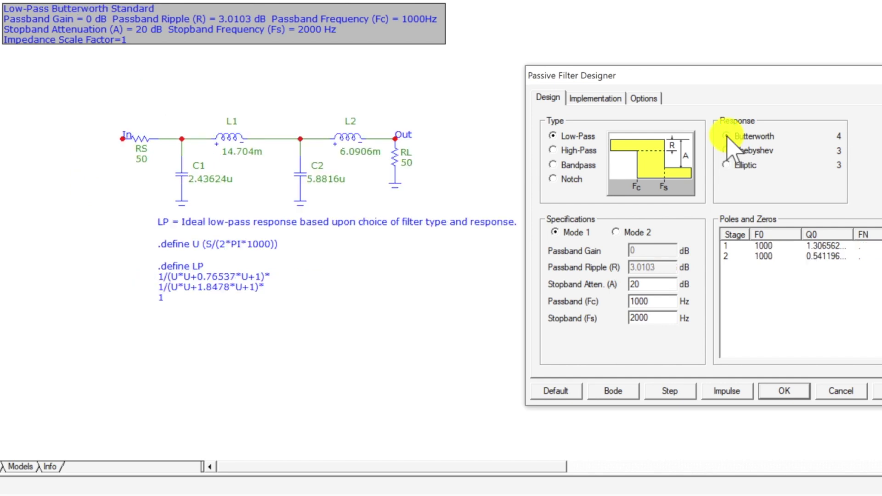
{"action": "left_click", "coordinate": [727, 165]}
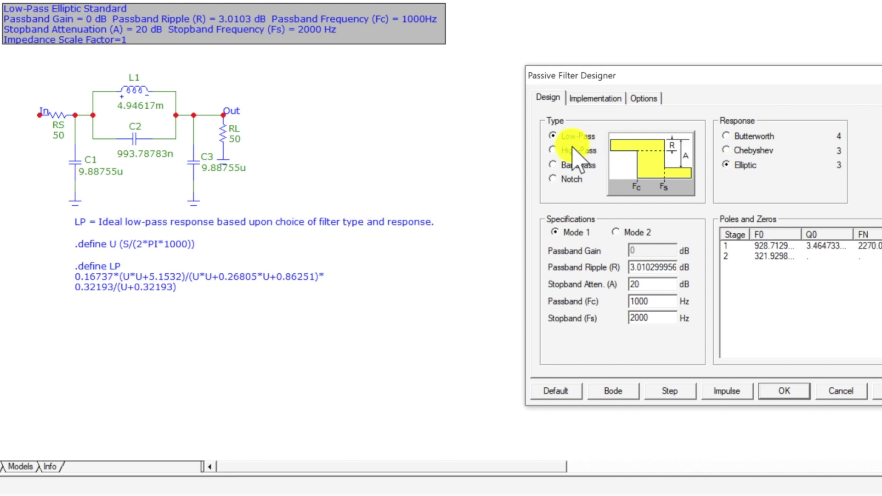
{"action": "left_click", "coordinate": [553, 150]}
{"action": "left_click", "coordinate": [554, 136]}
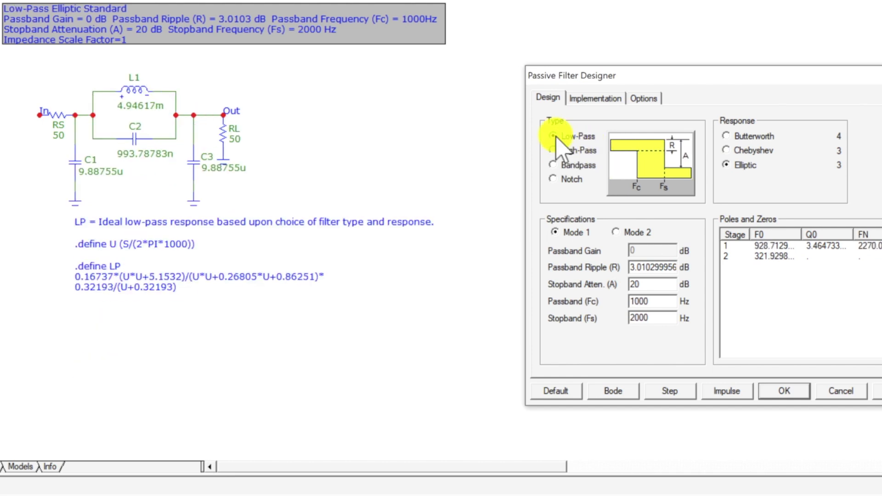
{"action": "left_click", "coordinate": [616, 232]}
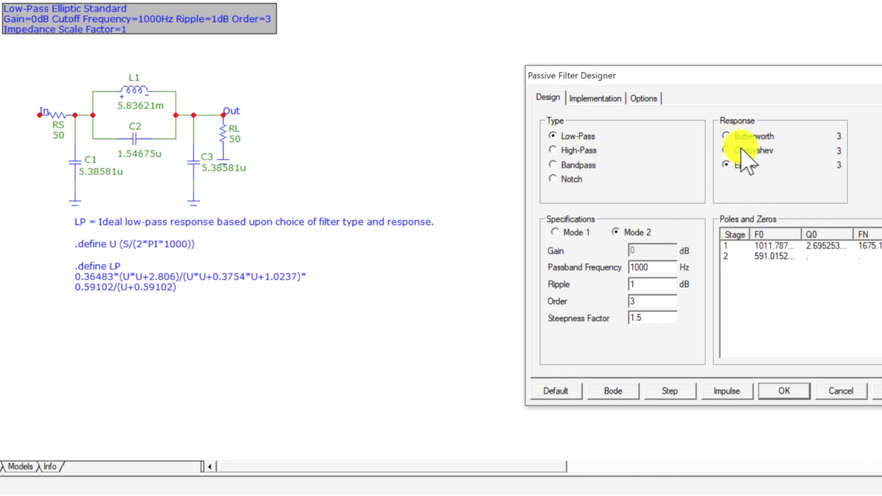
{"action": "left_click", "coordinate": [727, 151]}
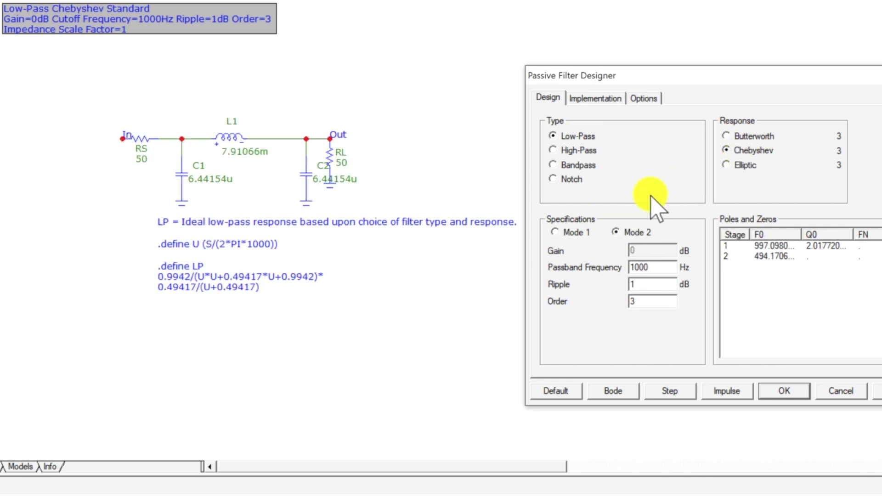
{"action": "left_click", "coordinate": [556, 233]}
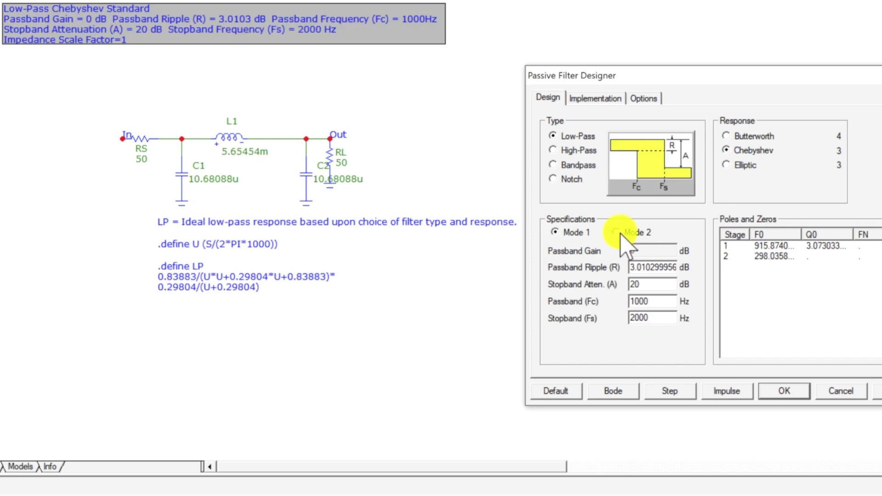
{"action": "left_click", "coordinate": [617, 232]}
{"action": "left_click", "coordinate": [726, 136]}
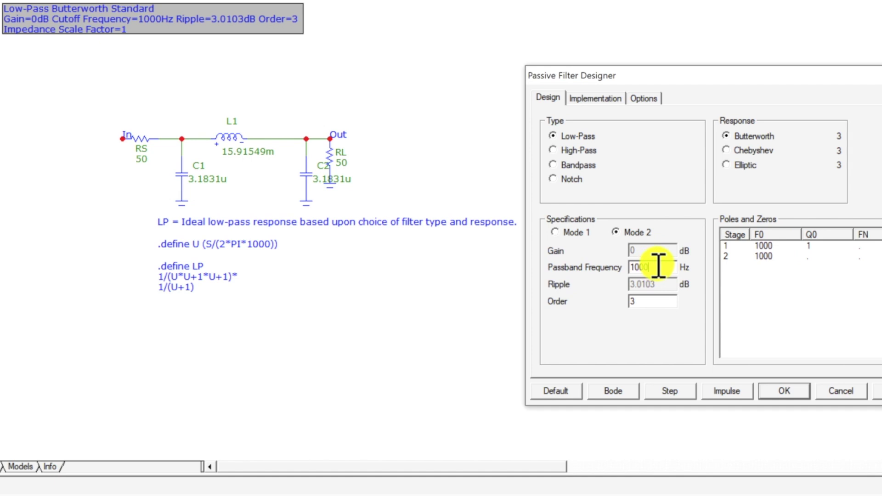
Return to stopband specs, making a 4th-order Butterworth with L1 14.704m, L2 6.0906m
{"action": "left_click_drag", "start_coordinate": [658, 266], "coordinate": [600, 274]}
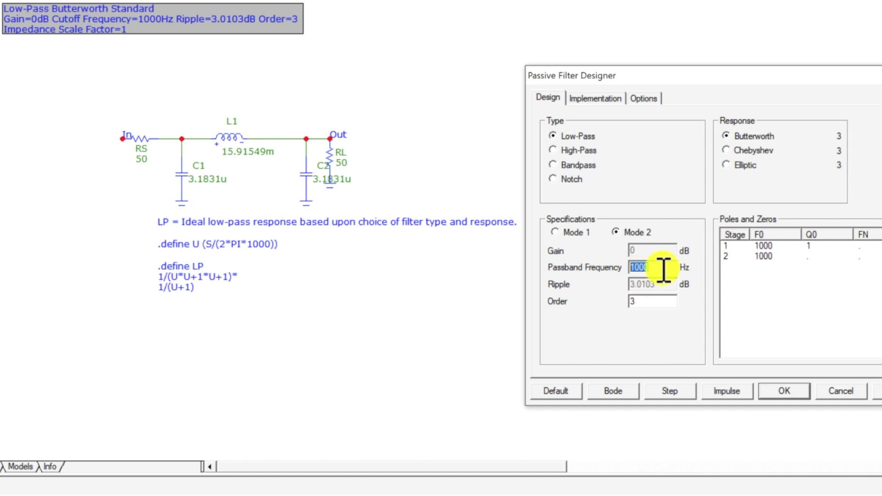
{"action": "double_click", "coordinate": [653, 302]}
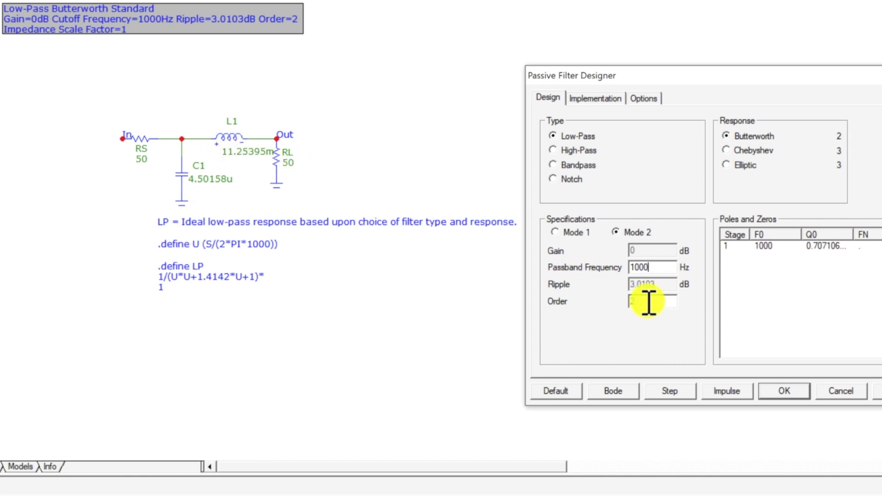
{"action": "left_click", "coordinate": [558, 232]}
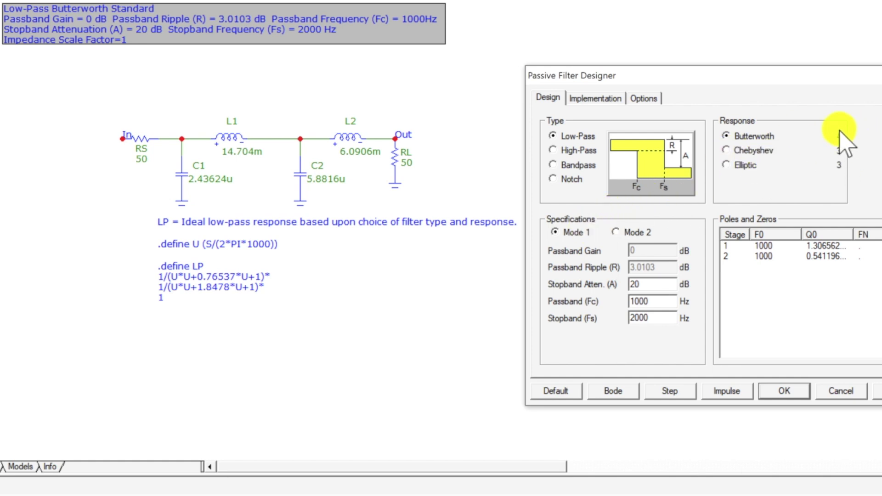
Specify the low-pass by order 4 with a Chebyshev response, accepting the odd-order warning
{"action": "left_click", "coordinate": [618, 232]}
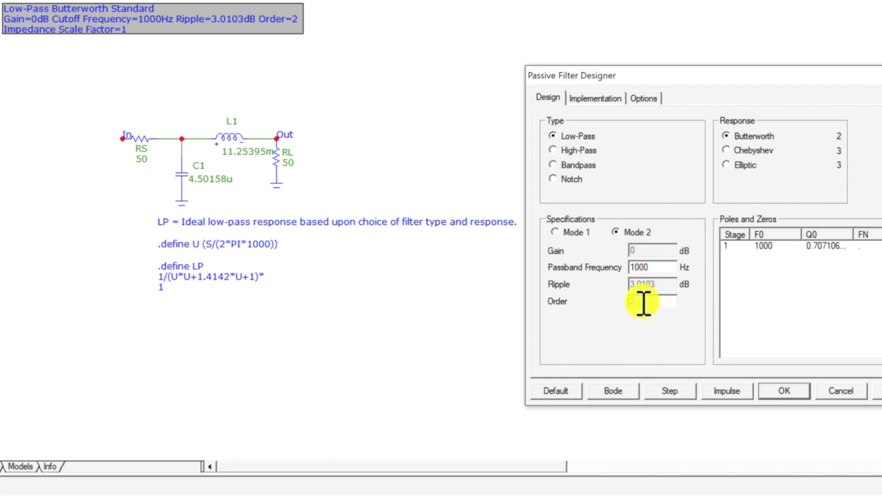
{"action": "left_click_drag", "start_coordinate": [644, 303], "coordinate": [617, 306]}
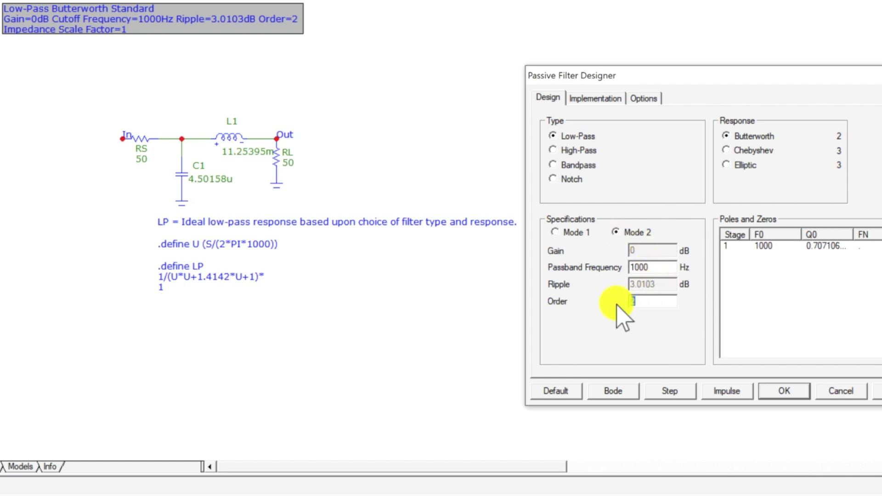
{"action": "type", "text": "4"}
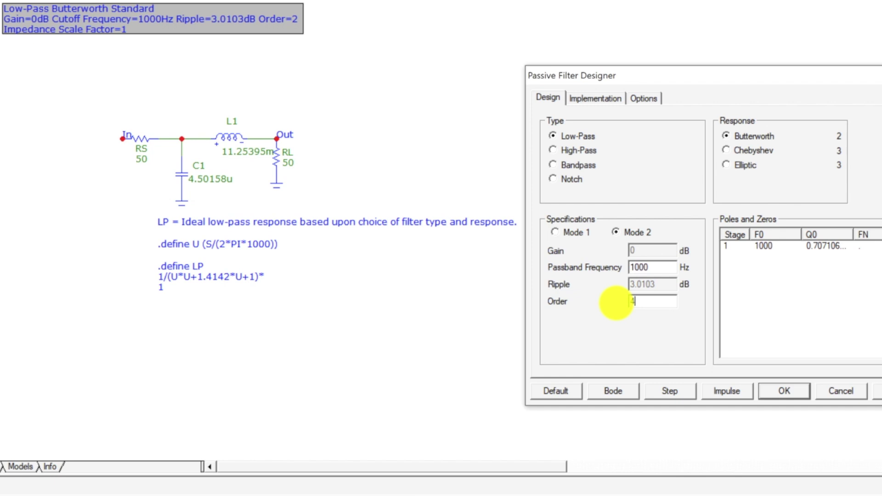
{"action": "left_click", "coordinate": [658, 270]}
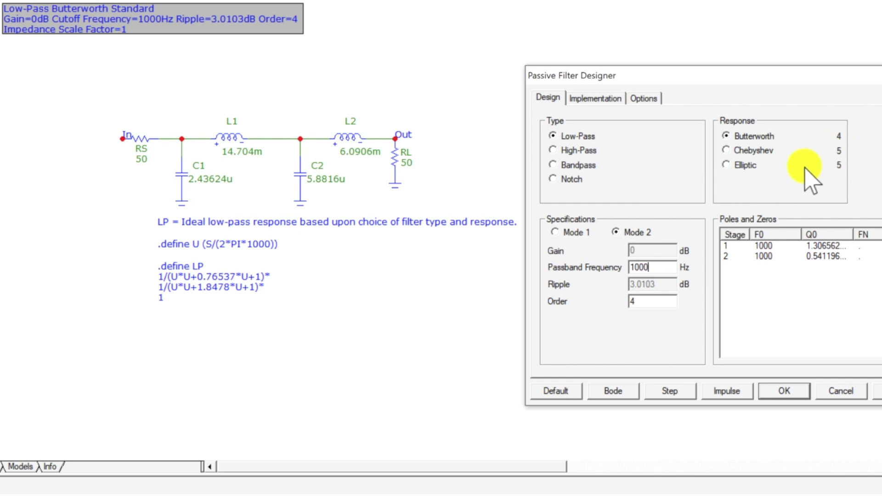
{"action": "left_click", "coordinate": [730, 152]}
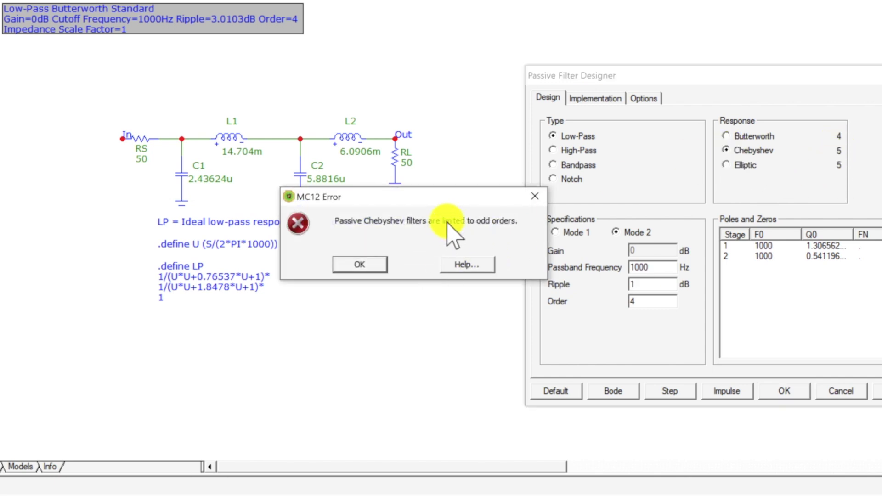
{"action": "left_click", "coordinate": [358, 265]}
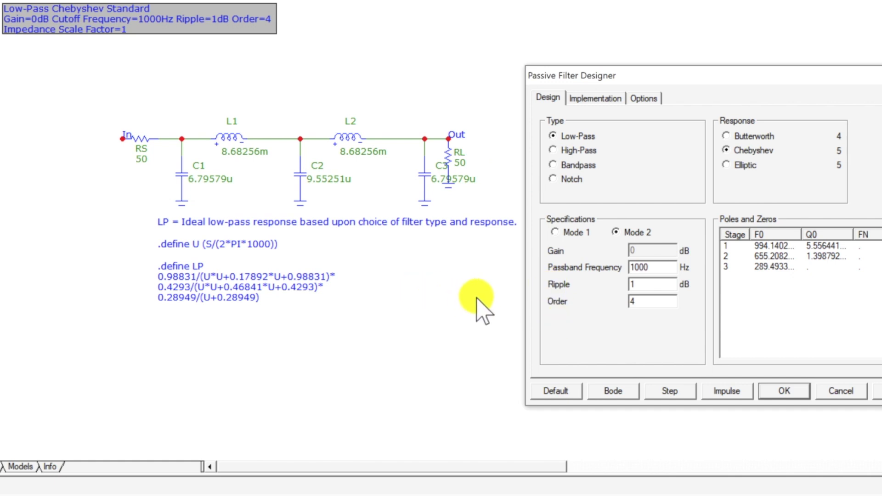
Plot the Chebyshev low-pass Bode response and reduce the filter order to 3
{"action": "left_click", "coordinate": [610, 393]}
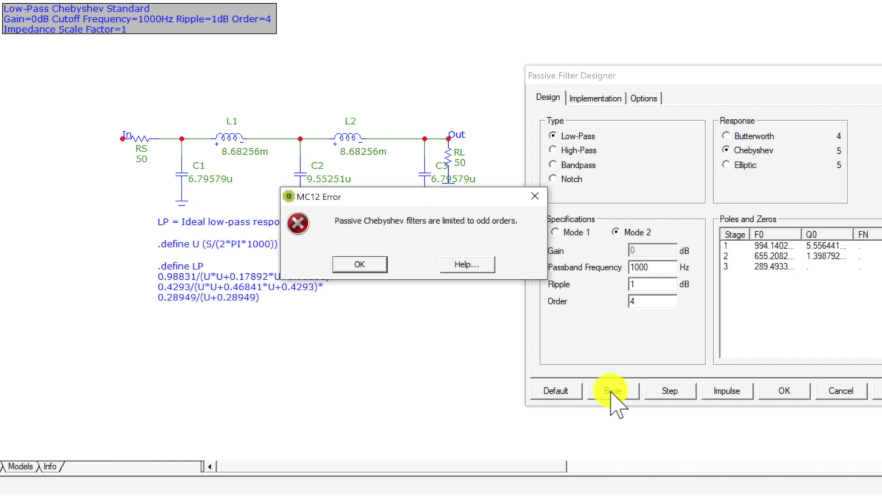
{"action": "left_click", "coordinate": [363, 265]}
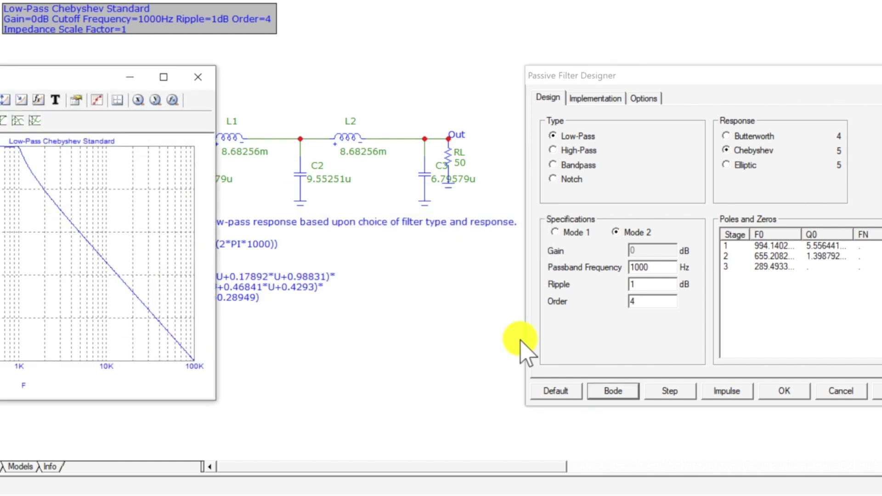
{"action": "double_click", "coordinate": [644, 302]}
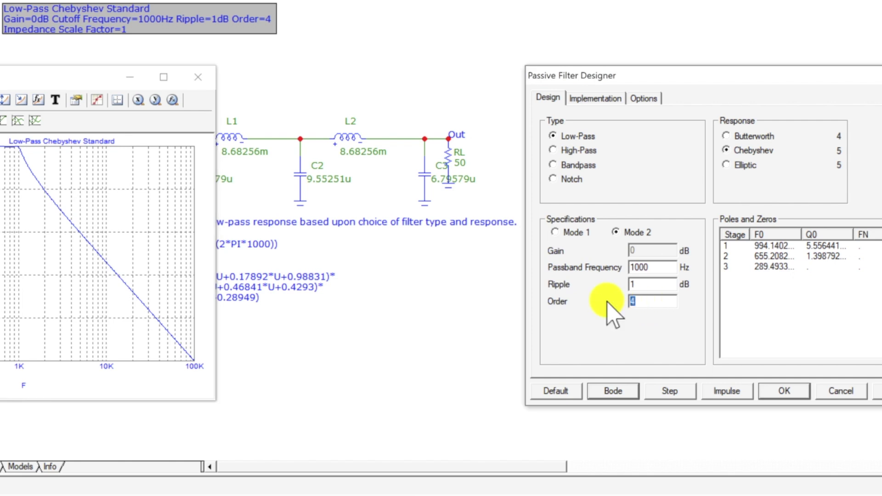
{"action": "type", "text": "3"}
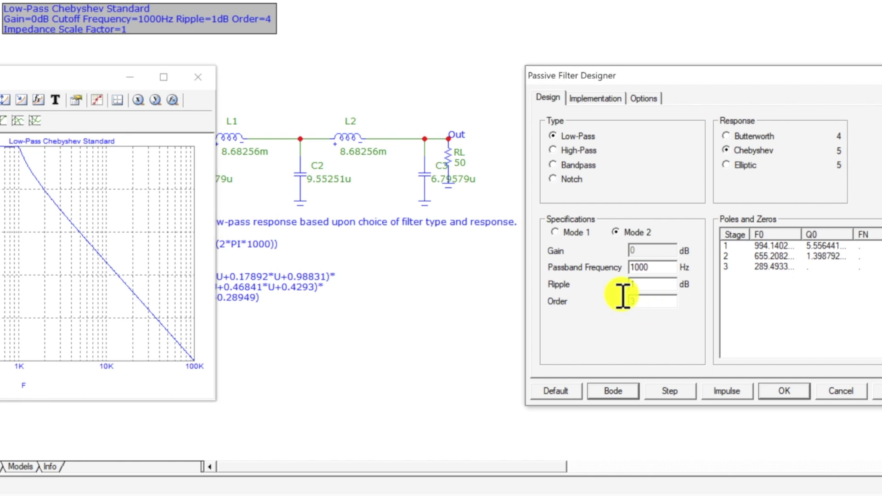
{"action": "left_click", "coordinate": [659, 282]}
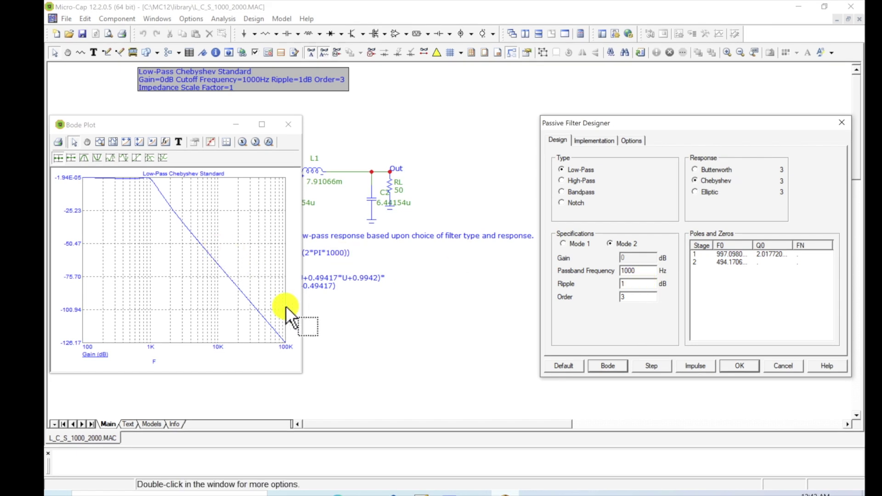
Enlarge the Bode plot window and reset the design to the default 4th-order Butterworth low-pass
{"action": "left_click", "coordinate": [301, 373]}
{"action": "left_click_drag", "start_coordinate": [301, 375], "coordinate": [455, 429]}
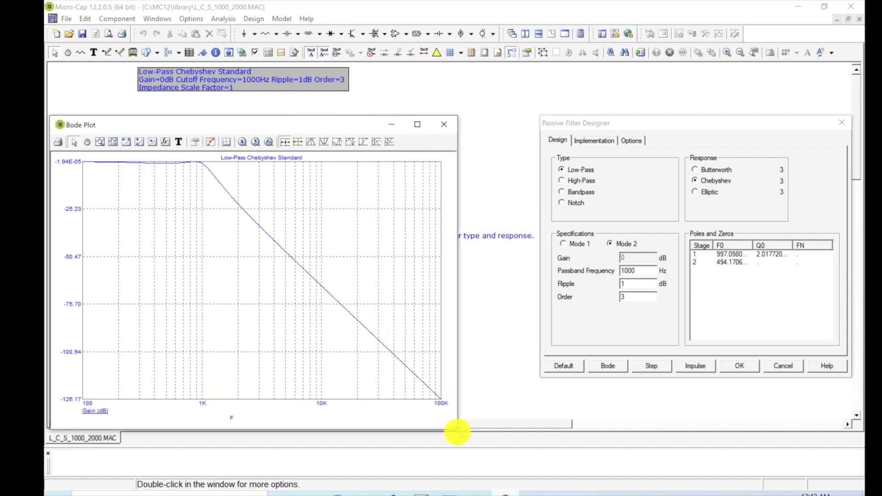
{"action": "left_click", "coordinate": [565, 366]}
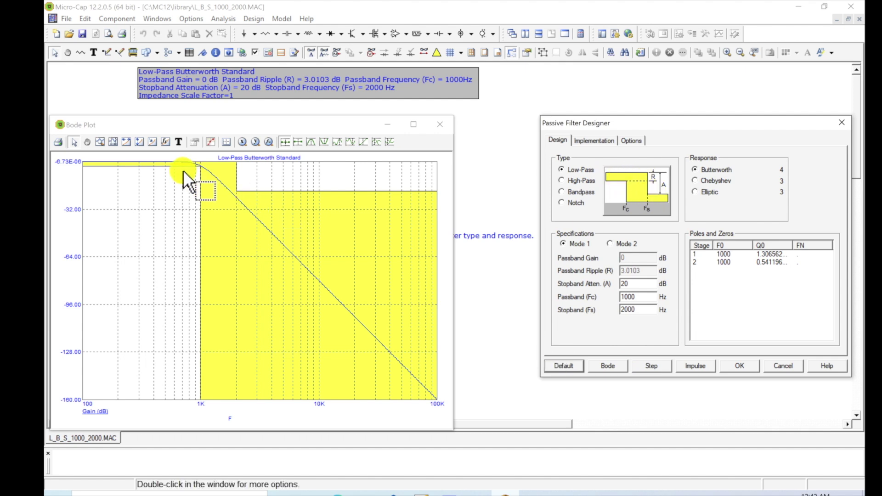
Redraw the Bode plot of the default Butterworth low-pass design
{"action": "left_click", "coordinate": [606, 366]}
{"action": "left_click", "coordinate": [611, 363]}
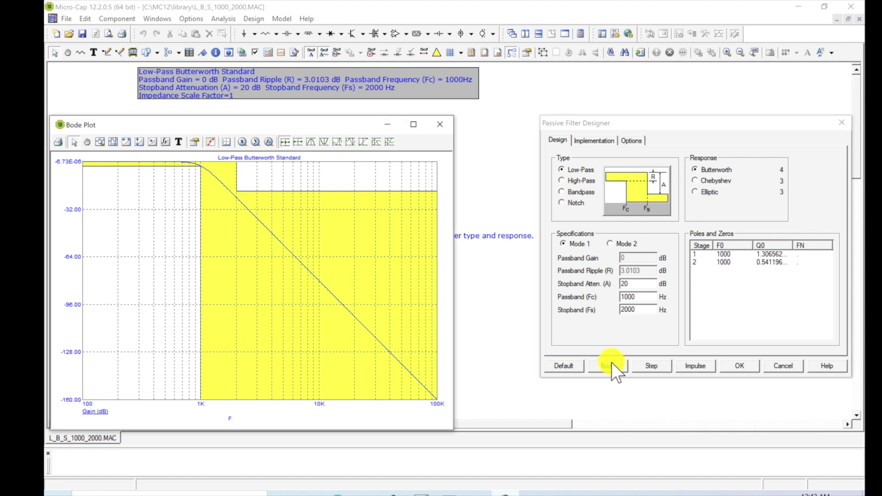
{"action": "left_click", "coordinate": [573, 368]}
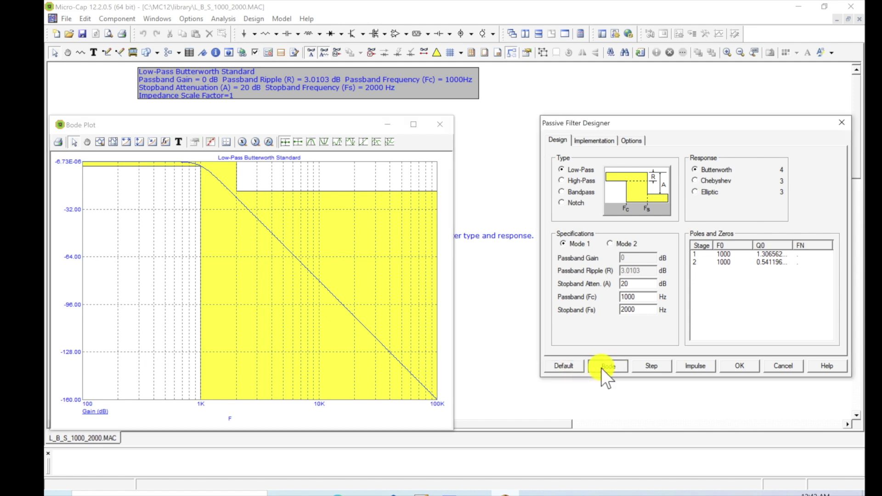
Display the step response plot, maximizing it, then restoring and repositioning its window
{"action": "left_click", "coordinate": [655, 367]}
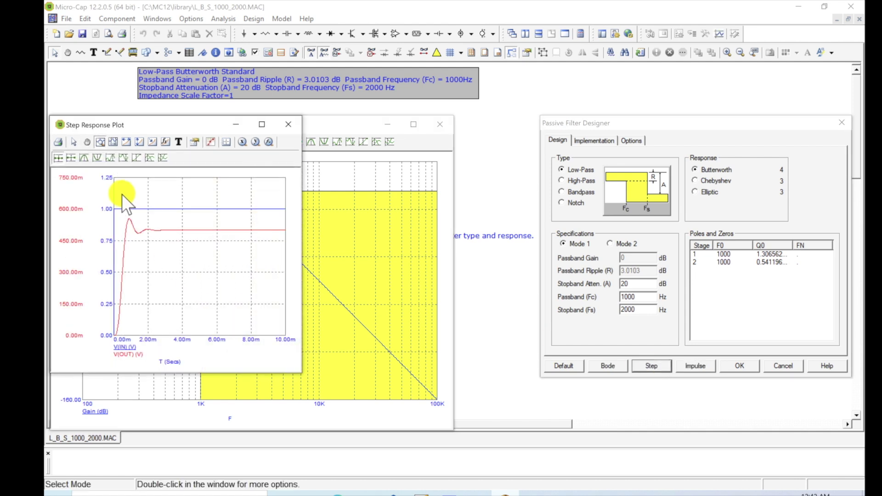
{"action": "left_click", "coordinate": [97, 141]}
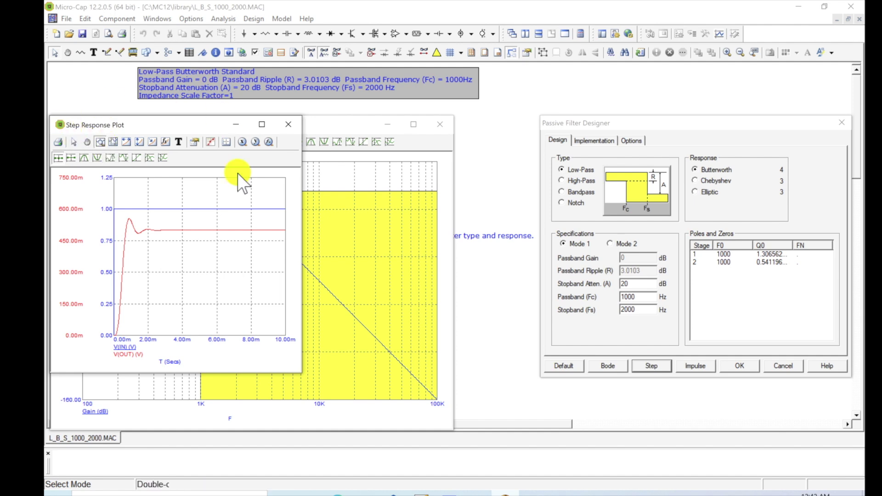
{"action": "left_click", "coordinate": [262, 125]}
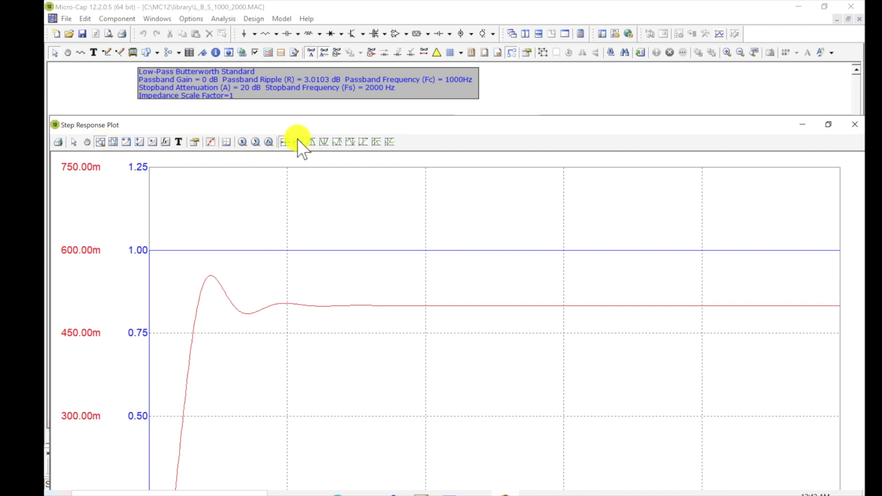
{"action": "double_click", "coordinate": [274, 129]}
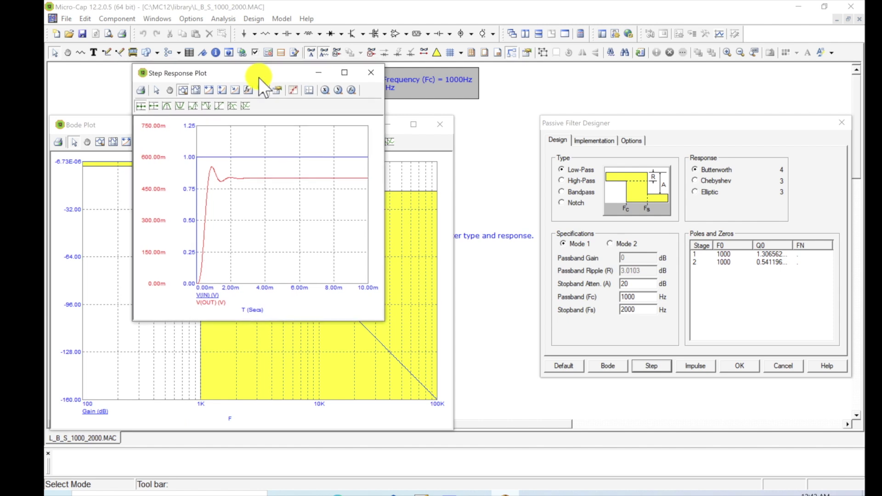
{"action": "left_click_drag", "start_coordinate": [274, 78], "coordinate": [268, 137]}
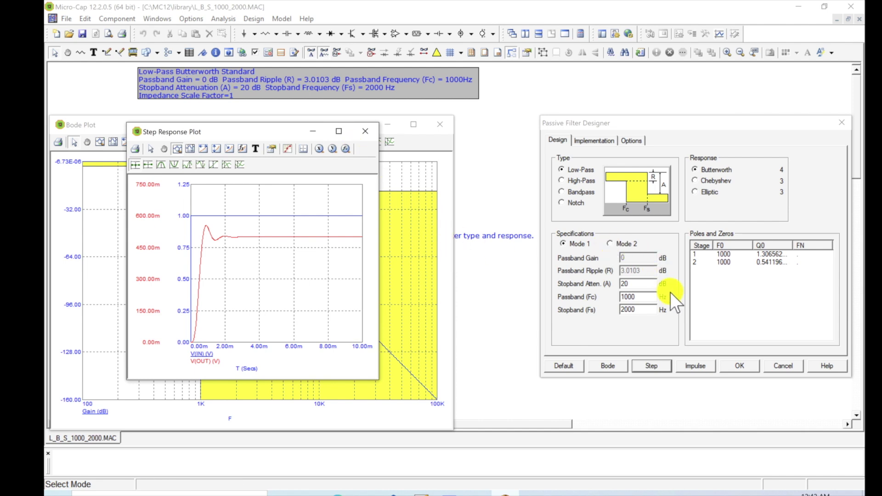
Show the impulse response plot and arrange it beside the step response plot
{"action": "left_click", "coordinate": [702, 366]}
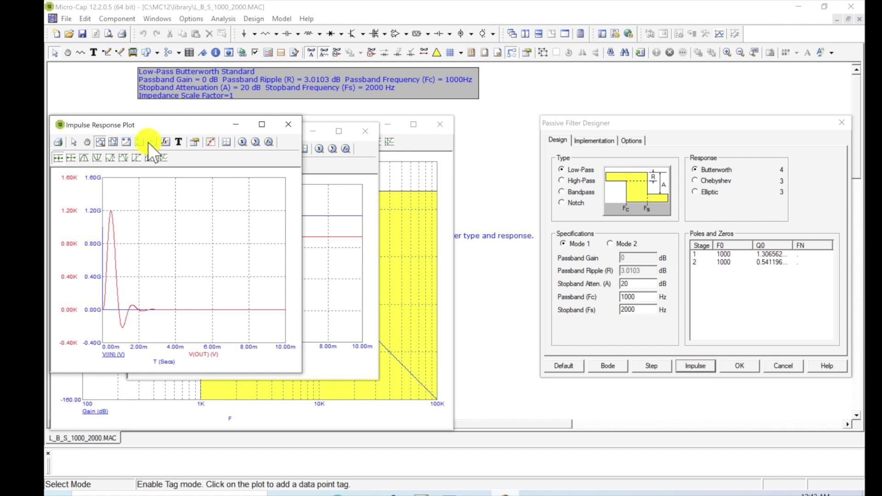
{"action": "left_click_drag", "start_coordinate": [158, 125], "coordinate": [744, 94]}
{"action": "left_click_drag", "start_coordinate": [247, 135], "coordinate": [490, 77]}
{"action": "left_click_drag", "start_coordinate": [93, 153], "coordinate": [320, 242]}
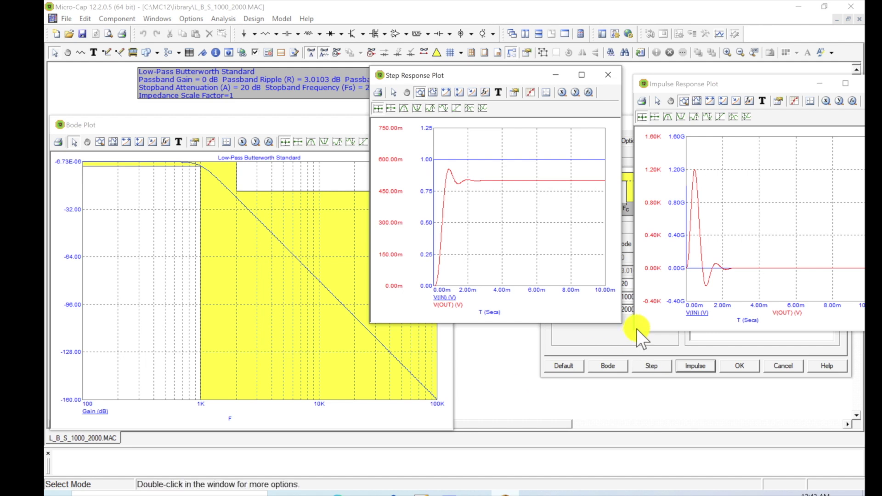
Close the step response and impulse response plot windows
{"action": "left_click", "coordinate": [605, 344]}
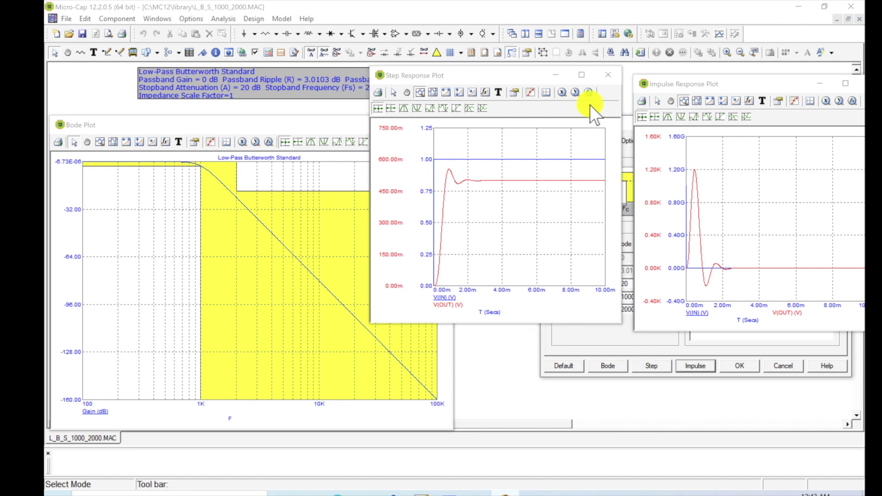
{"action": "left_click", "coordinate": [609, 75]}
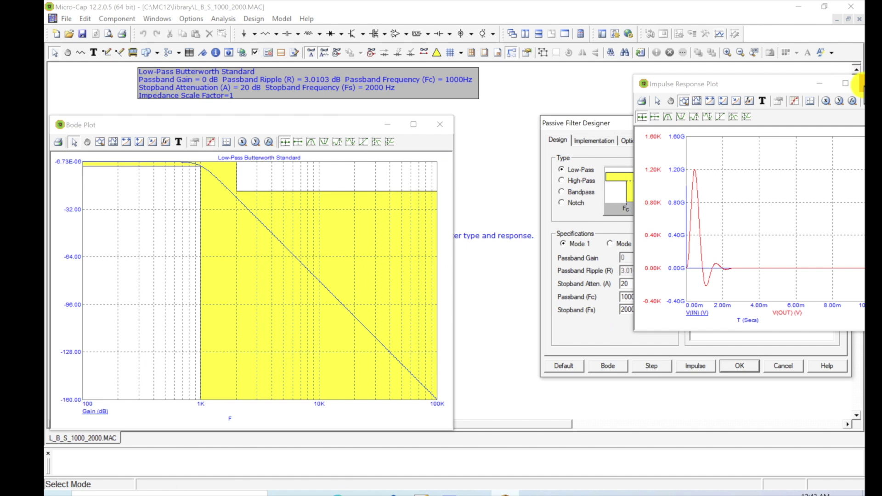
{"action": "left_click", "coordinate": [820, 84]}
{"action": "left_click_drag", "start_coordinate": [760, 84], "coordinate": [587, 88]}
{"action": "left_click", "coordinate": [701, 88]}
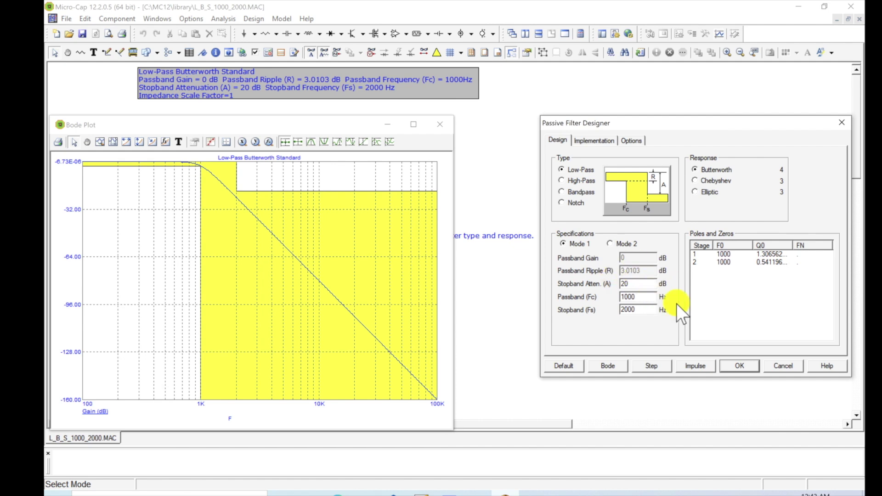
Accept the design and overwrite the existing L_B_S_1000_2000.MAC macro file
{"action": "left_click", "coordinate": [740, 365]}
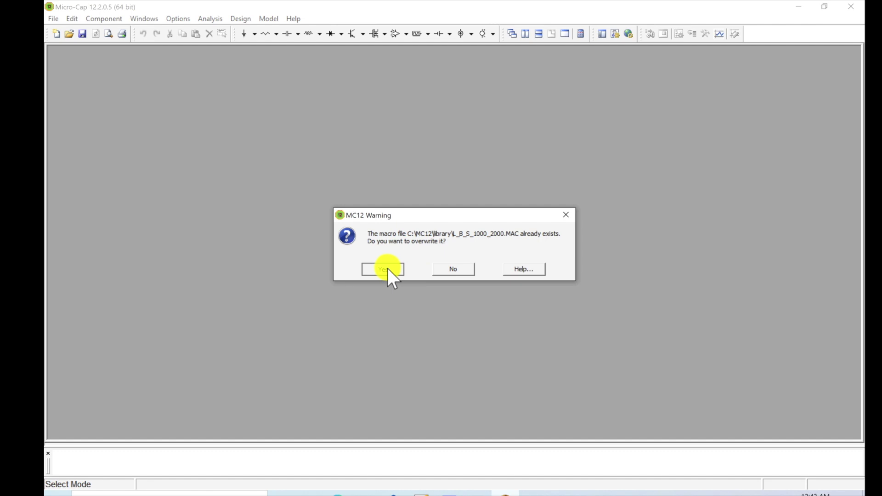
{"action": "left_click", "coordinate": [388, 268]}
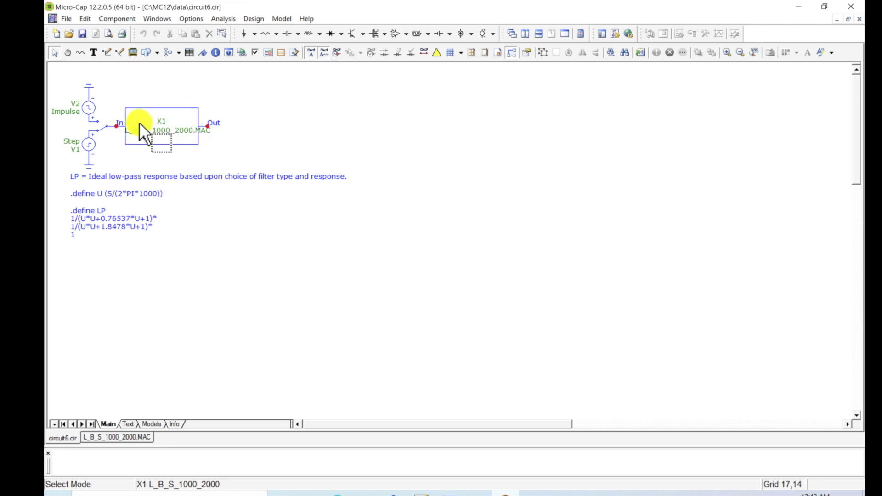
Run Probe Transient, plot the step response at the Out node, then close it
{"action": "left_click", "coordinate": [213, 122]}
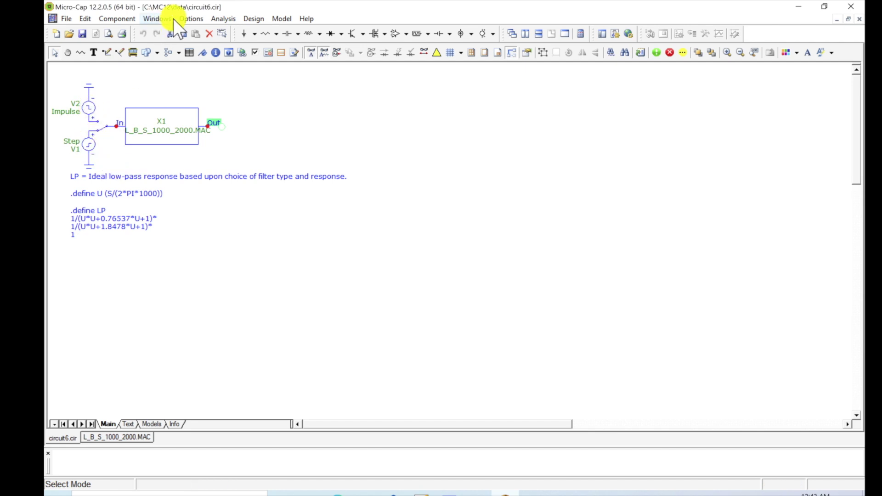
{"action": "left_click", "coordinate": [222, 19]}
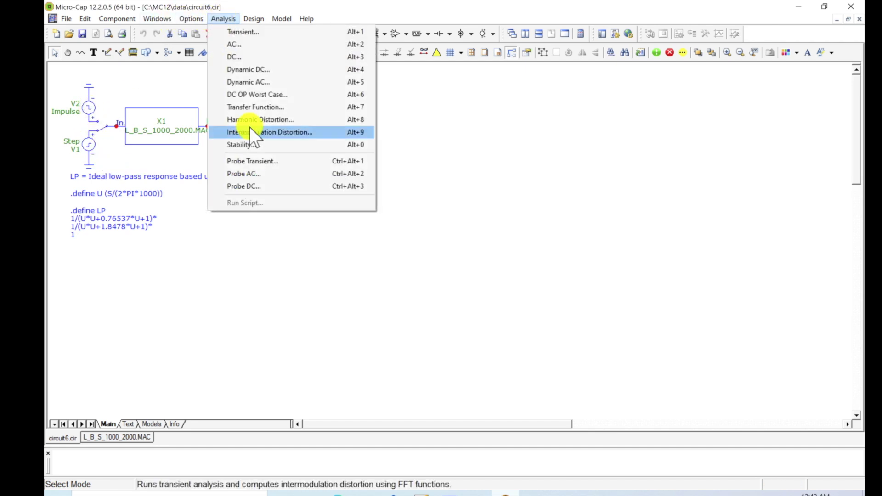
{"action": "left_click", "coordinate": [260, 164]}
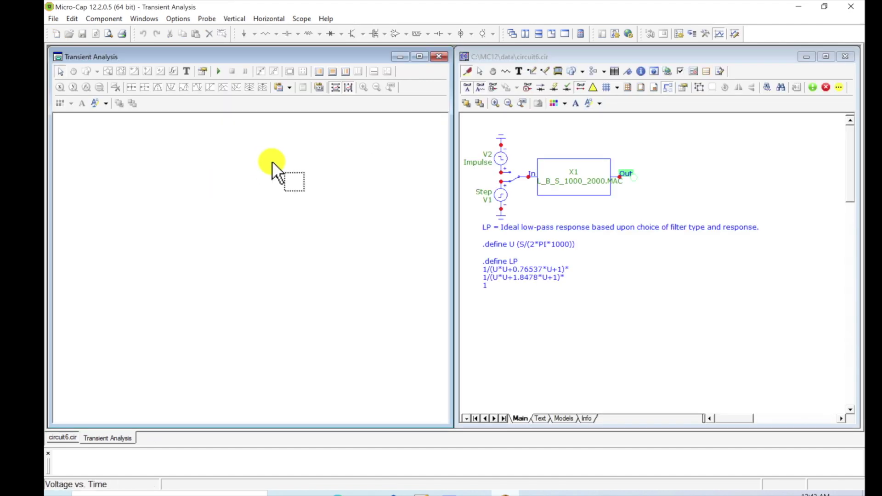
{"action": "left_click", "coordinate": [620, 175]}
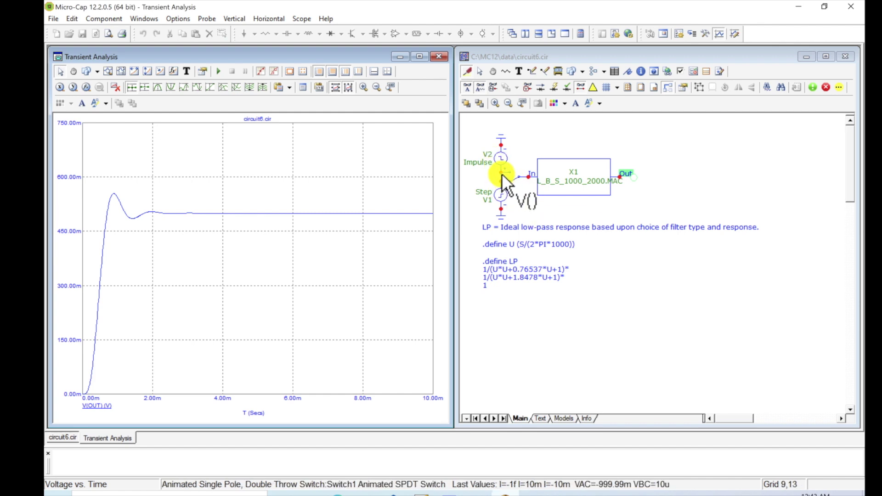
{"action": "left_click", "coordinate": [465, 109]}
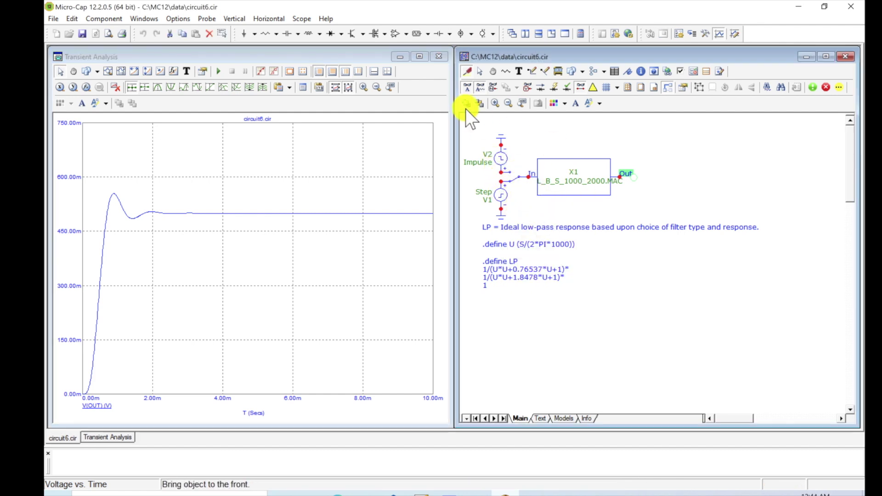
{"action": "left_click", "coordinate": [443, 57]}
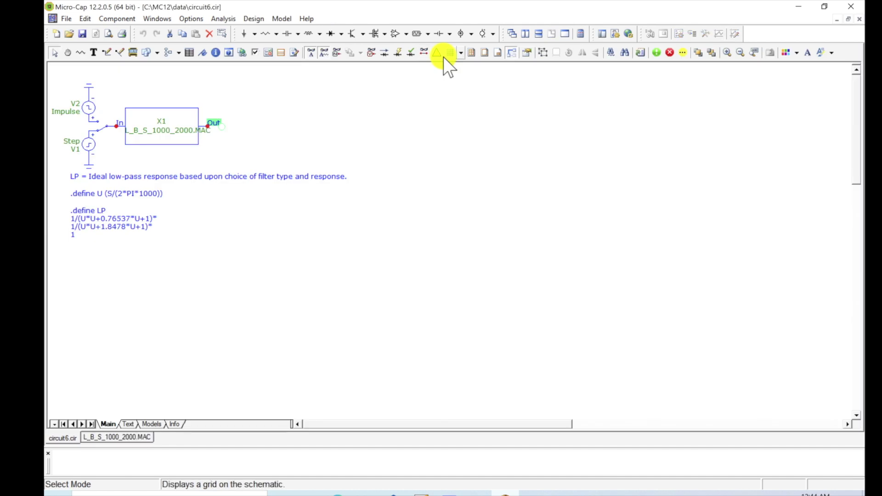
Run Probe AC, plot the dB gain at Out, then close the AC window
{"action": "left_click", "coordinate": [222, 18]}
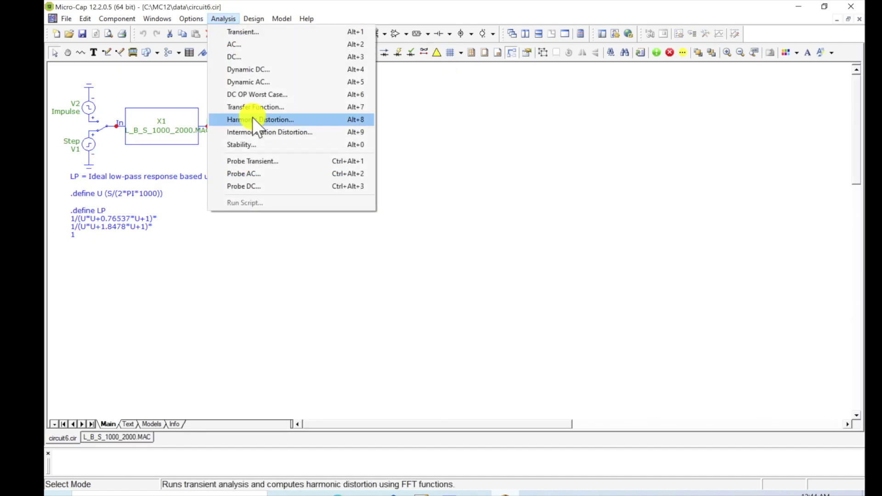
{"action": "left_click", "coordinate": [262, 174]}
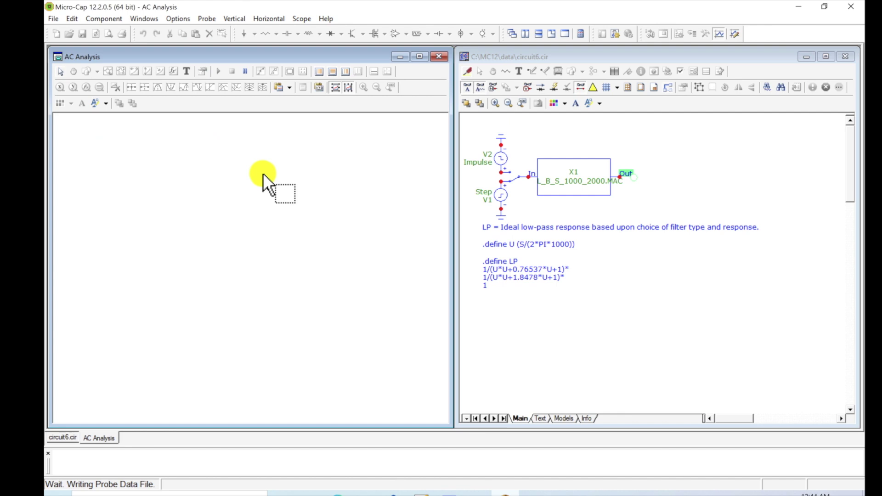
{"action": "left_click", "coordinate": [619, 175]}
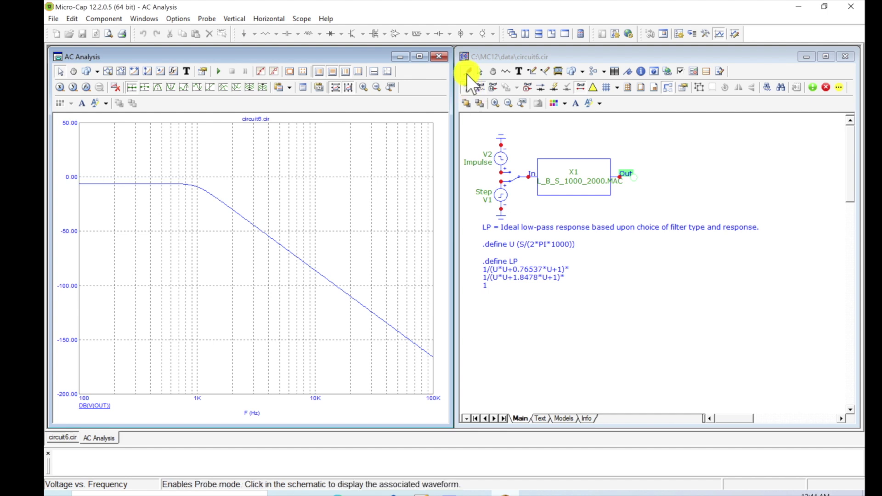
{"action": "left_click", "coordinate": [446, 57]}
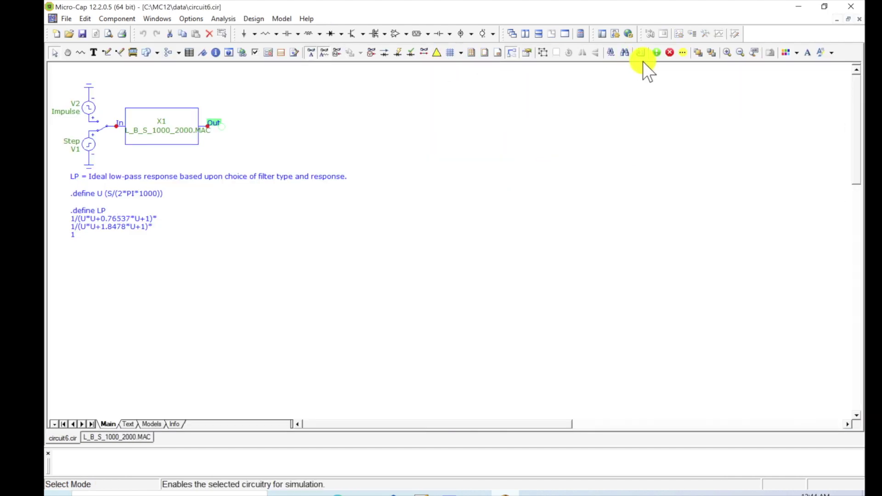
Close circuit6.cir without saving and close the L_B_S_1000_2000.MAC macro window
{"action": "left_click", "coordinate": [860, 19]}
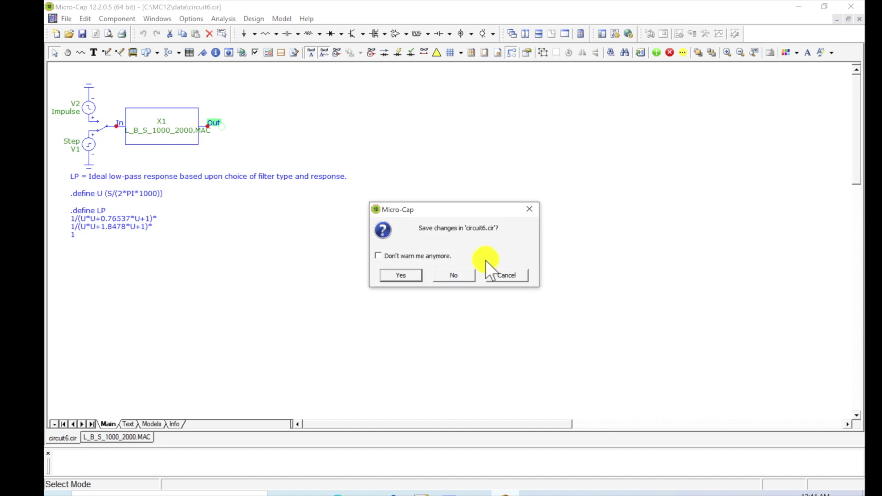
{"action": "left_click", "coordinate": [466, 273]}
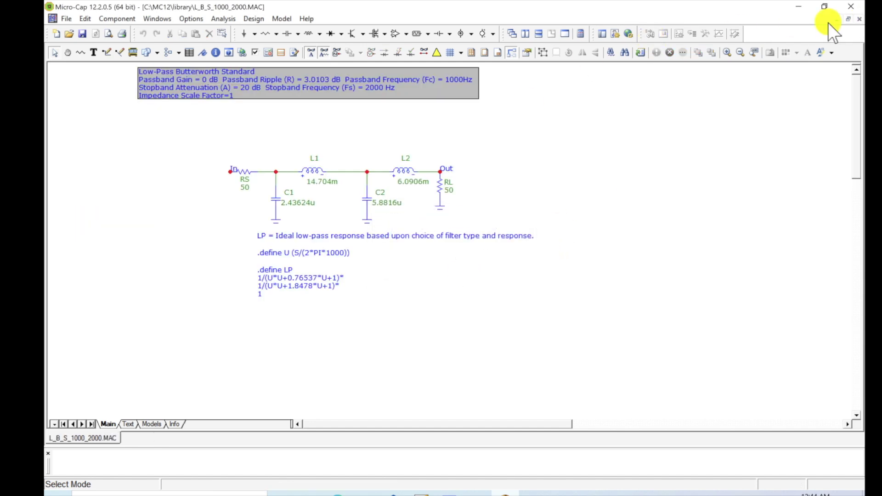
{"action": "left_click", "coordinate": [859, 19]}
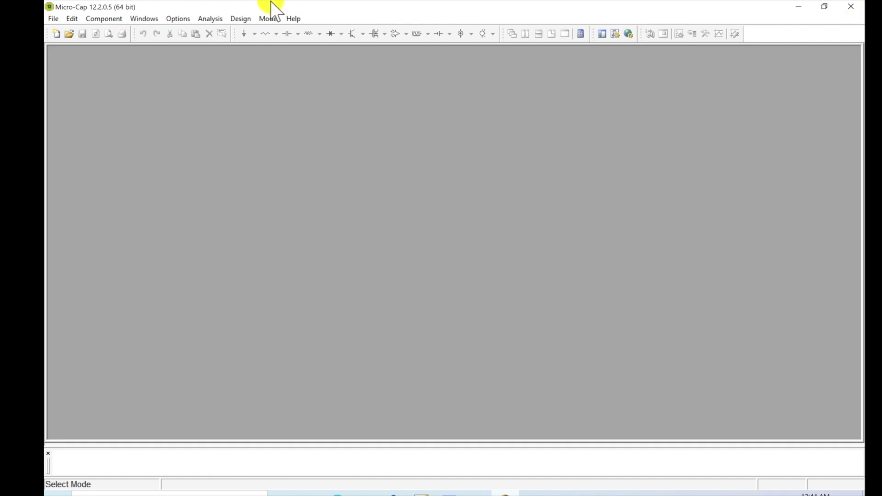
{"action": "left_click", "coordinate": [242, 21]}
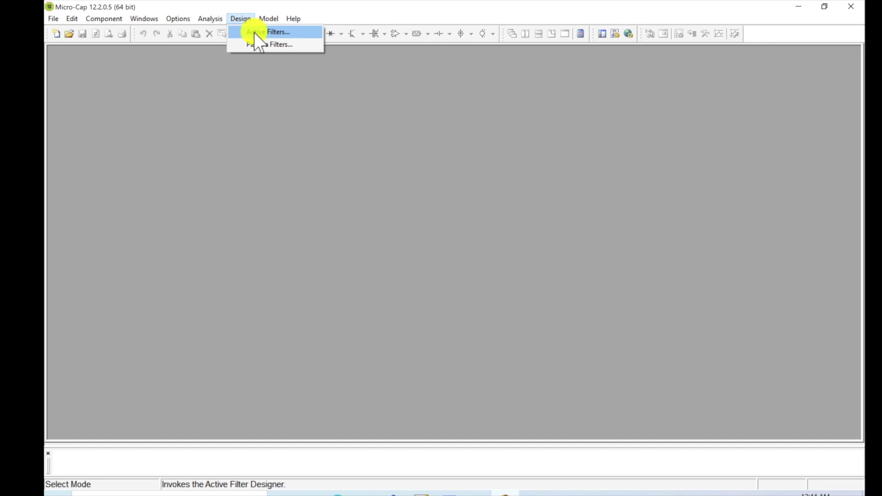
Launch the Active Filter Designer and settle the Sallen-Key low-pass response on Chebyshev, staying in Mode 1
{"action": "left_click", "coordinate": [254, 33]}
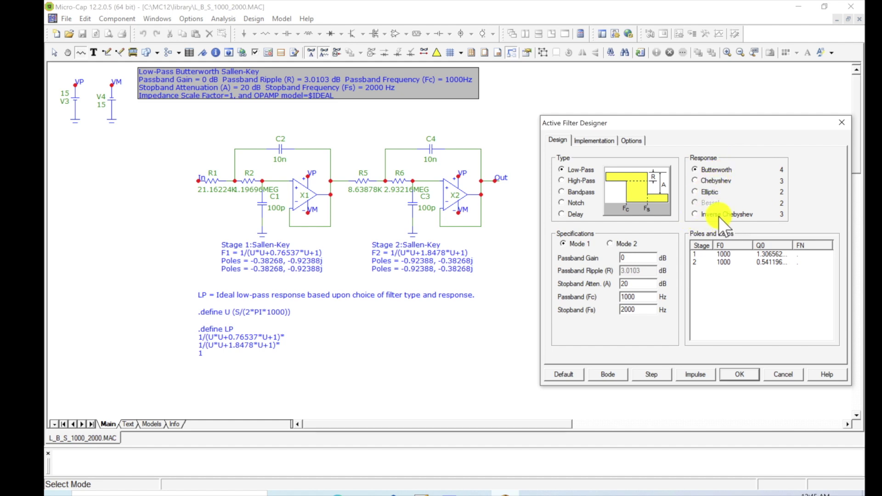
{"action": "left_click", "coordinate": [694, 182]}
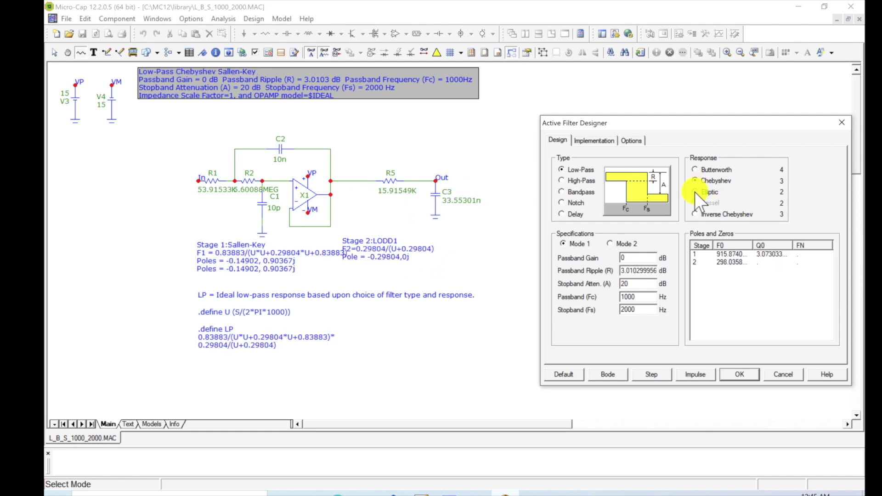
{"action": "left_click", "coordinate": [695, 192]}
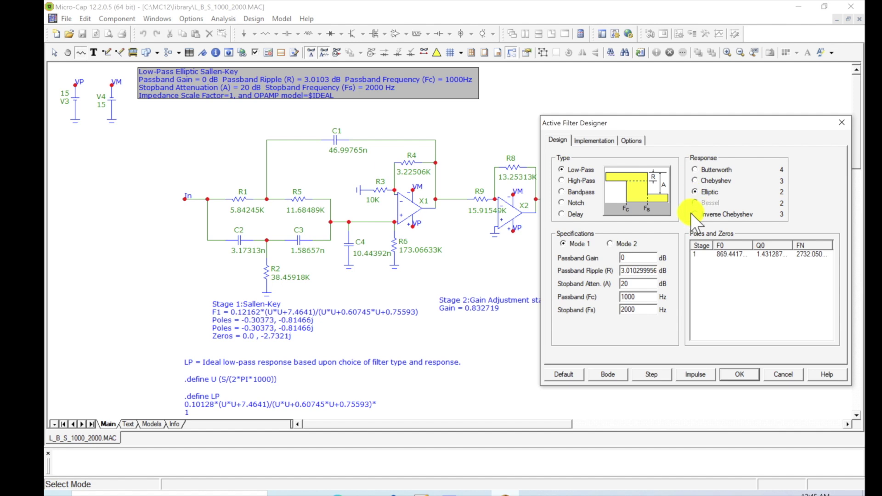
{"action": "left_click", "coordinate": [694, 214]}
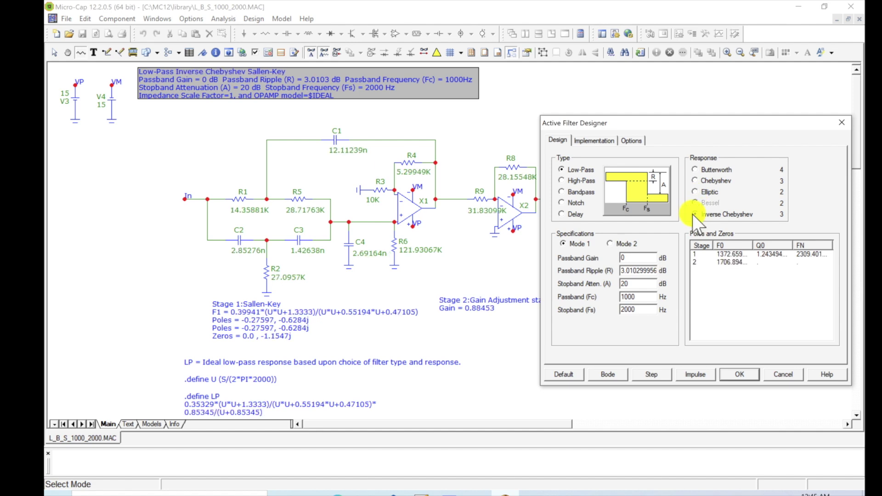
{"action": "left_click", "coordinate": [697, 182]}
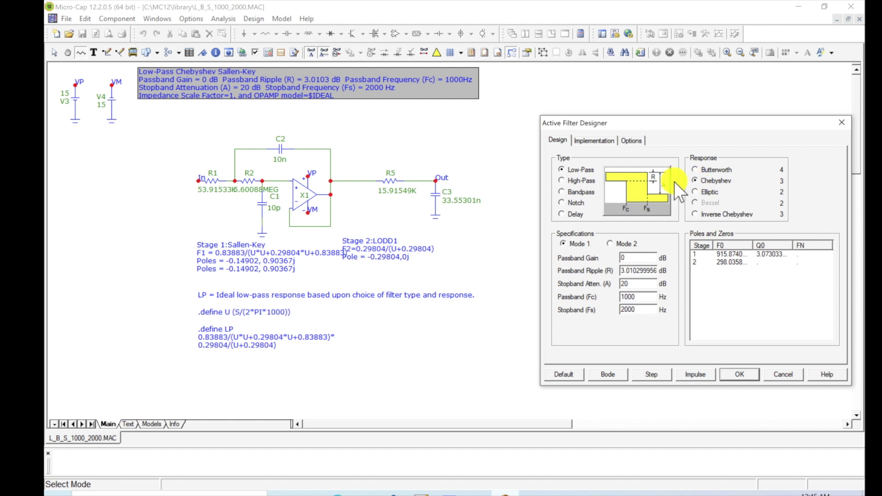
{"action": "left_click", "coordinate": [613, 242]}
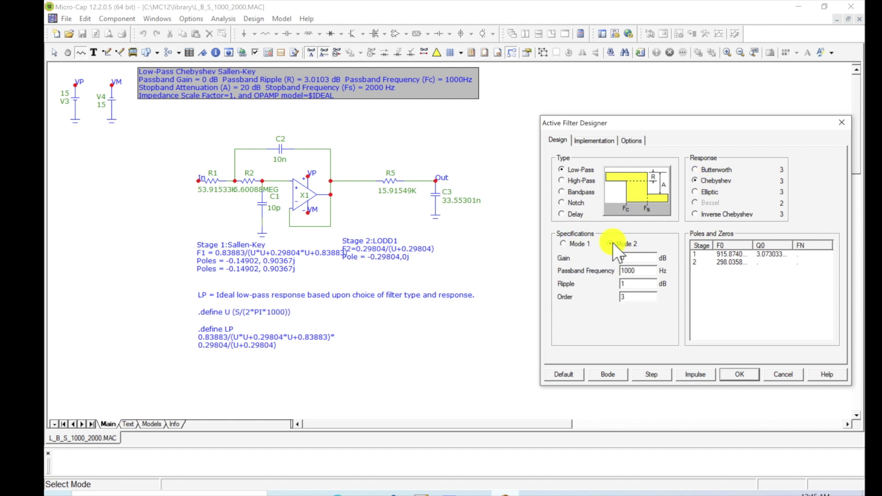
{"action": "left_click", "coordinate": [561, 243]}
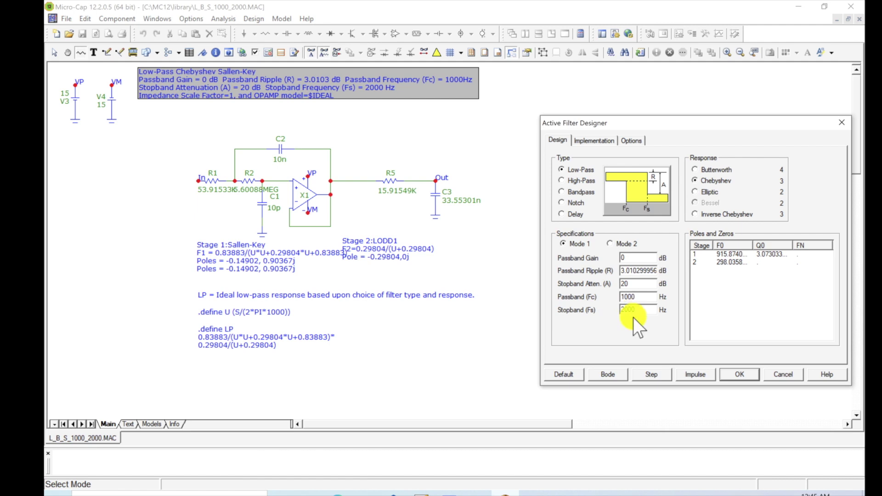
Reset to the default Butterworth low-pass and show its Bode plot
{"action": "left_click", "coordinate": [575, 371]}
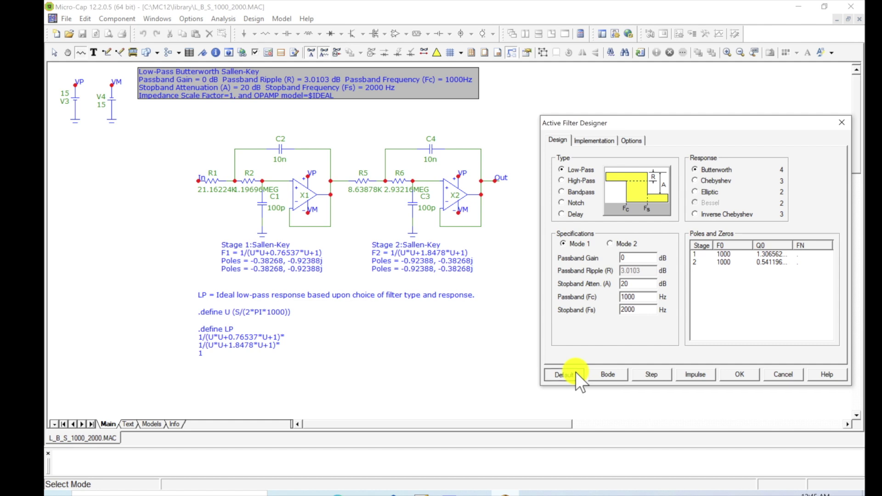
{"action": "left_click", "coordinate": [610, 374]}
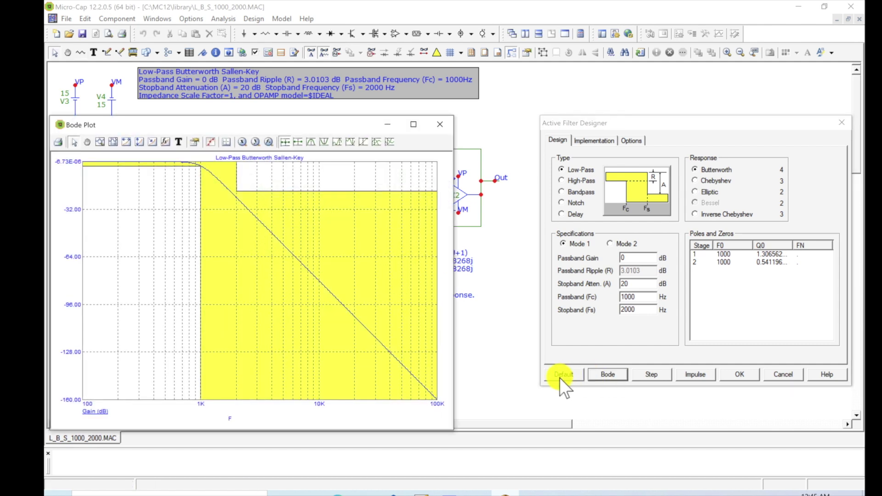
{"action": "left_click", "coordinate": [560, 378]}
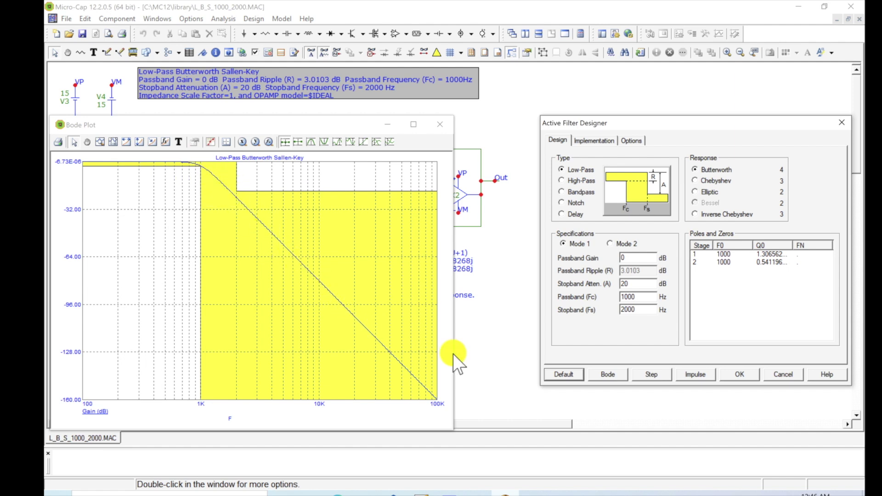
Preview step and impulse responses, zooming on the impulse's first peak, then close both
{"action": "left_click", "coordinate": [653, 375]}
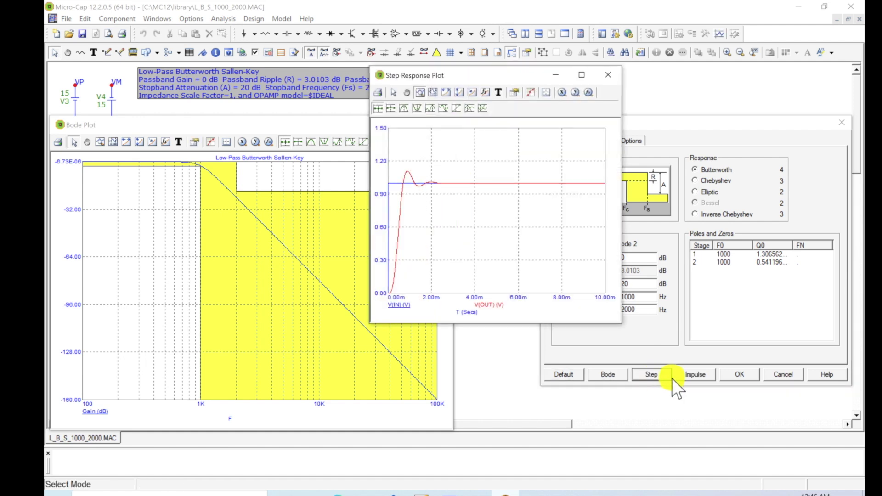
{"action": "left_click", "coordinate": [695, 376]}
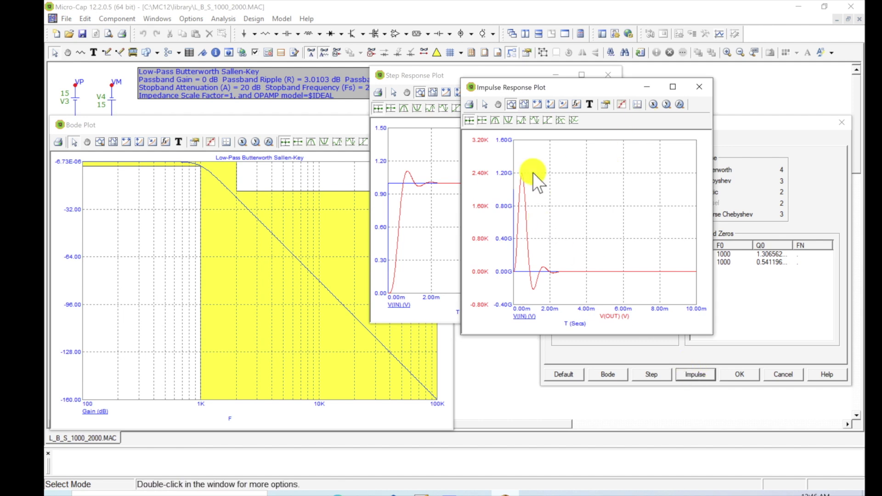
{"action": "left_click", "coordinate": [511, 104]}
{"action": "left_click_drag", "start_coordinate": [512, 236], "coordinate": [514, 287]}
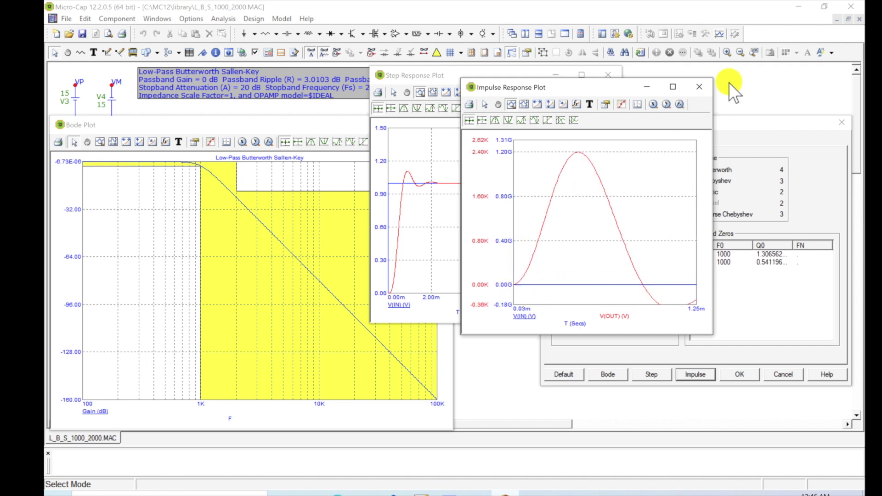
{"action": "left_click", "coordinate": [702, 89]}
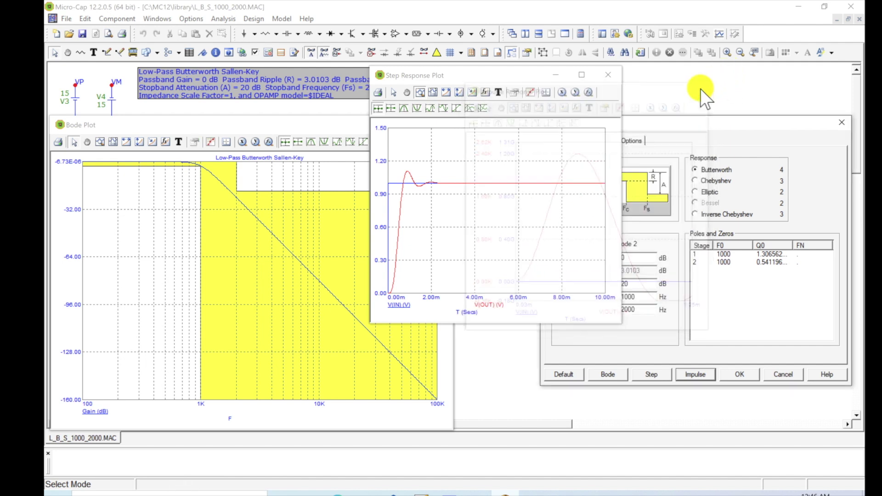
{"action": "left_click", "coordinate": [607, 75]}
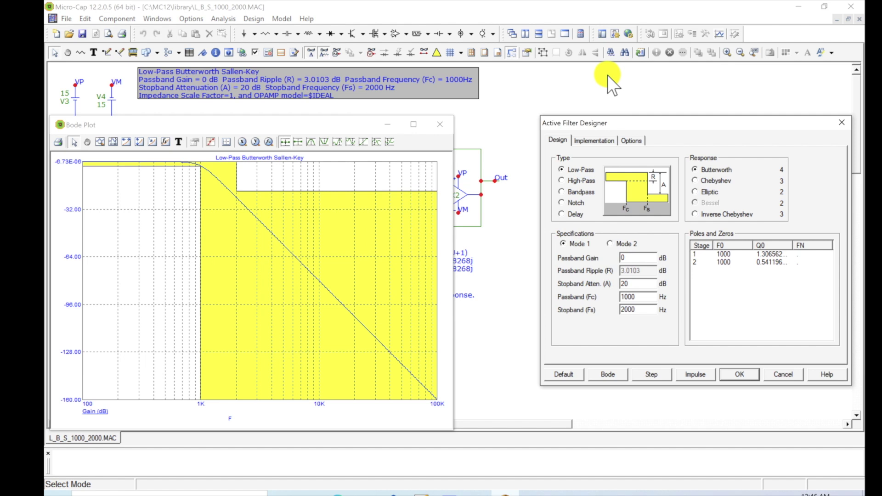
Review the Implementation settings and close Preferences Combinations without changes
{"action": "left_click", "coordinate": [594, 140]}
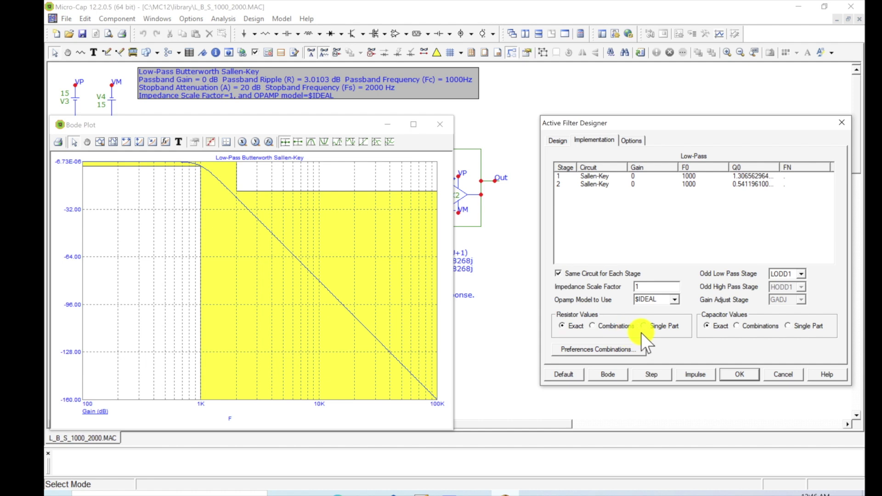
{"action": "left_click", "coordinate": [617, 349]}
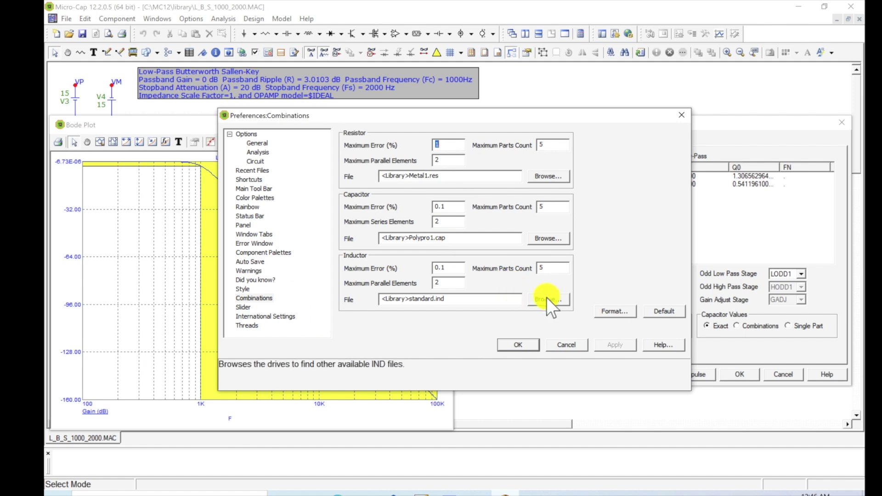
{"action": "left_click", "coordinate": [570, 343]}
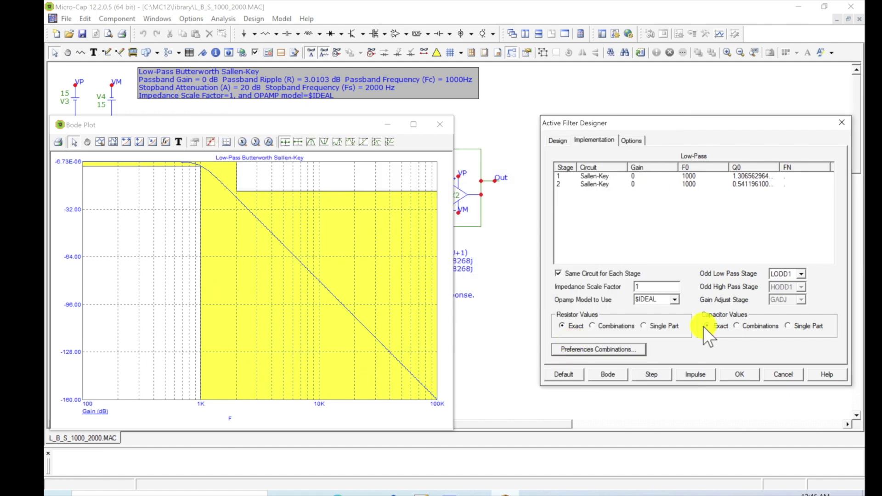
Check the Odd Low Pass Stage choices, keep LODD1, and show the Options page
{"action": "left_click", "coordinate": [802, 274]}
{"action": "left_click", "coordinate": [804, 273]}
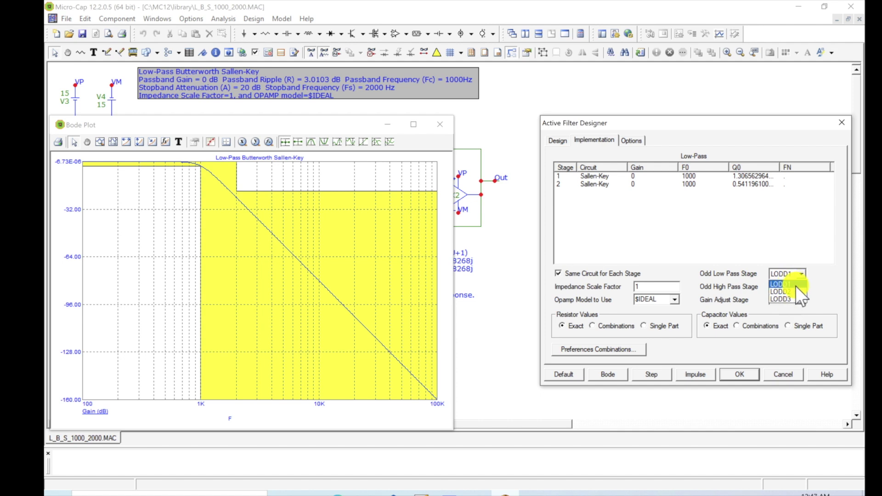
{"action": "left_click", "coordinate": [804, 270]}
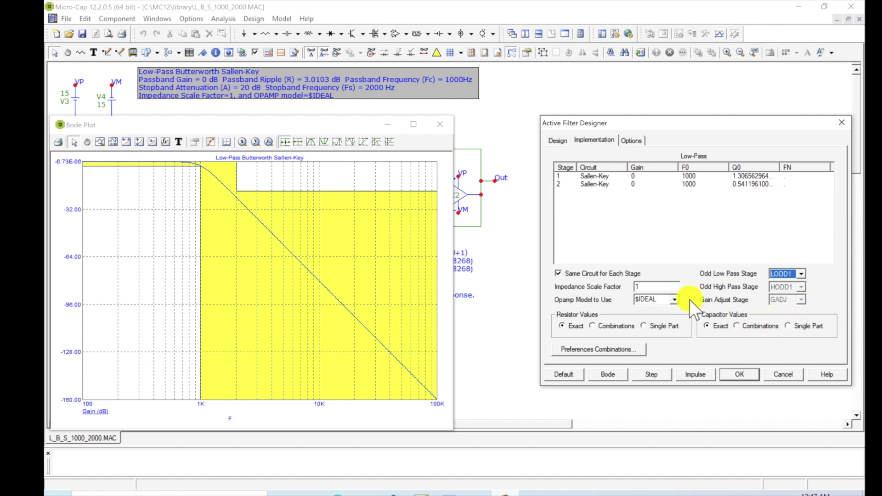
{"action": "left_click", "coordinate": [632, 141]}
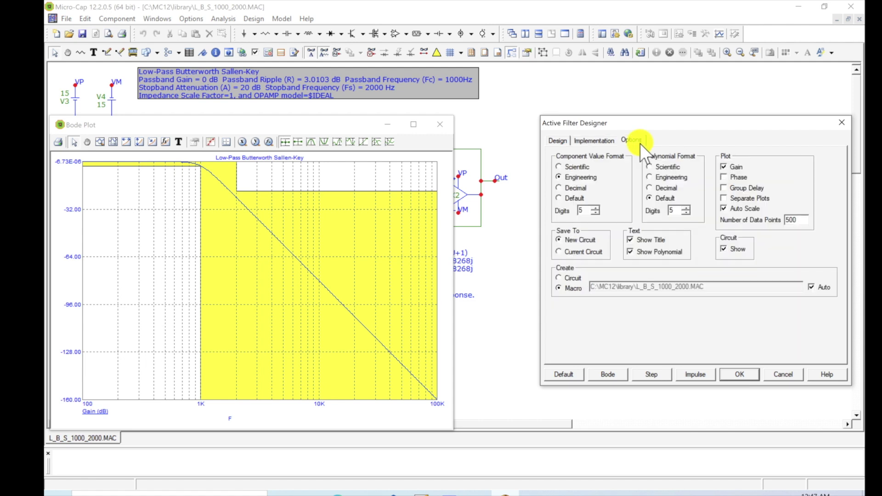
Switch the filter type to Bandpass, close the Bode plot, and reposition the designer
{"action": "left_click", "coordinate": [556, 142]}
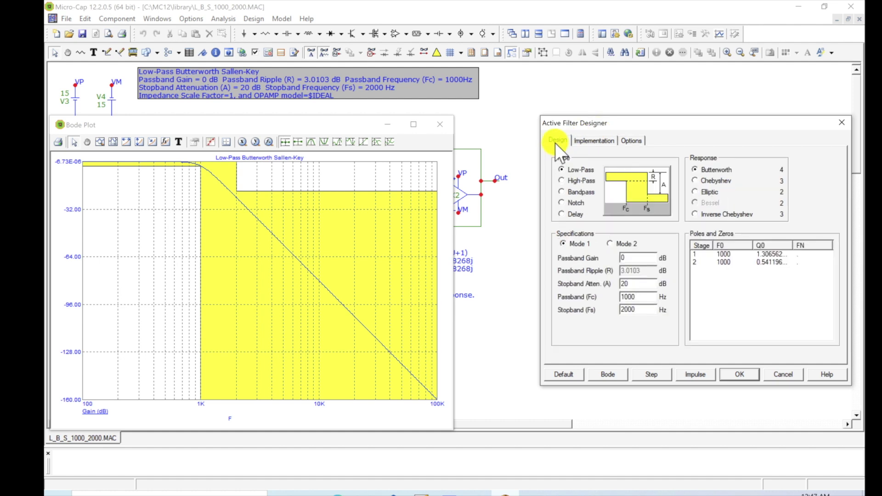
{"action": "left_click", "coordinate": [563, 195]}
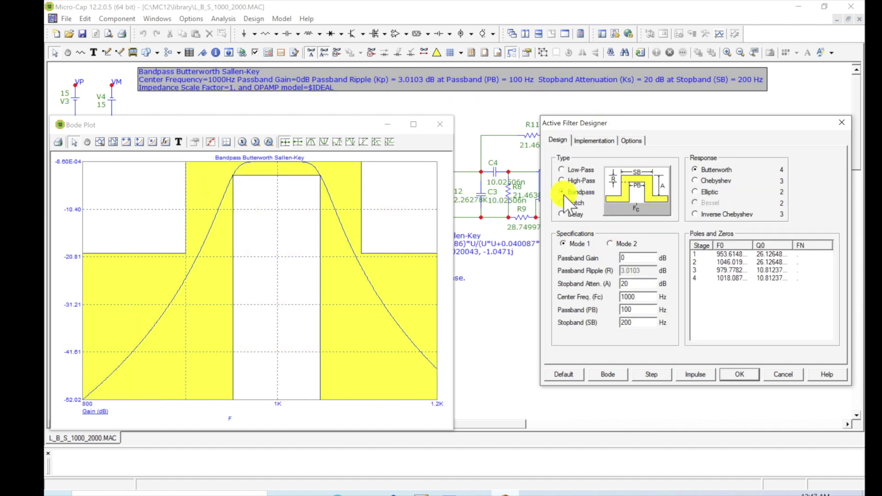
{"action": "left_click", "coordinate": [444, 126]}
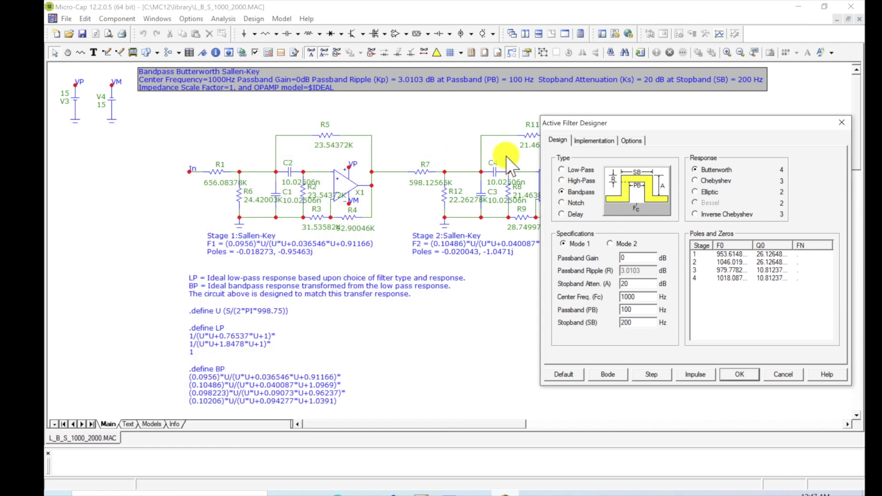
{"action": "left_click_drag", "start_coordinate": [646, 129], "coordinate": [639, 159]}
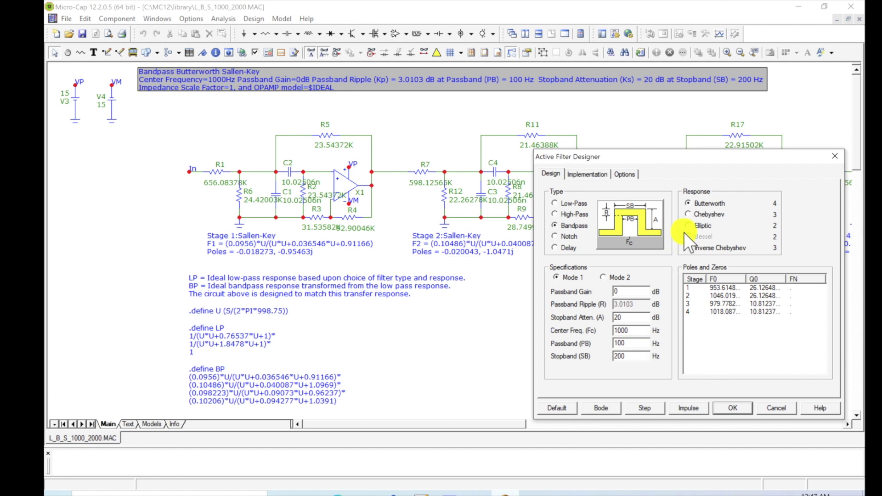
Try Chebyshev and Elliptic responses, then settle on Inverse Chebyshev
{"action": "left_click", "coordinate": [691, 215]}
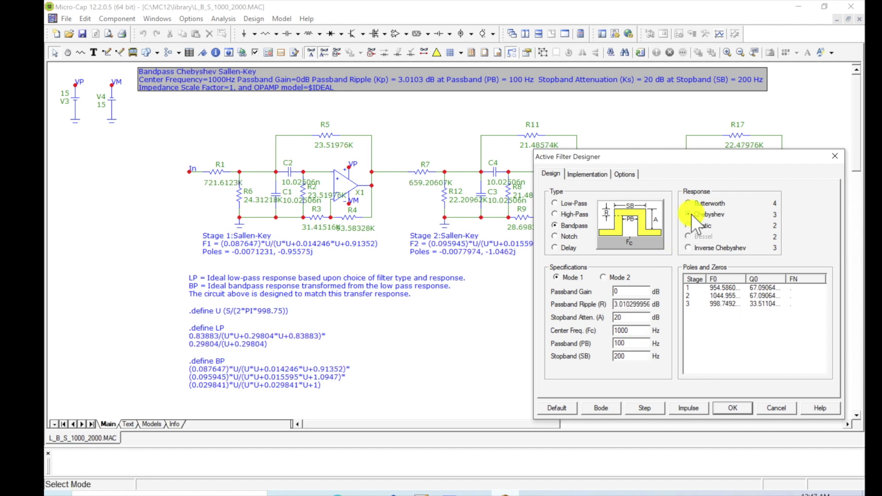
{"action": "left_click", "coordinate": [690, 226]}
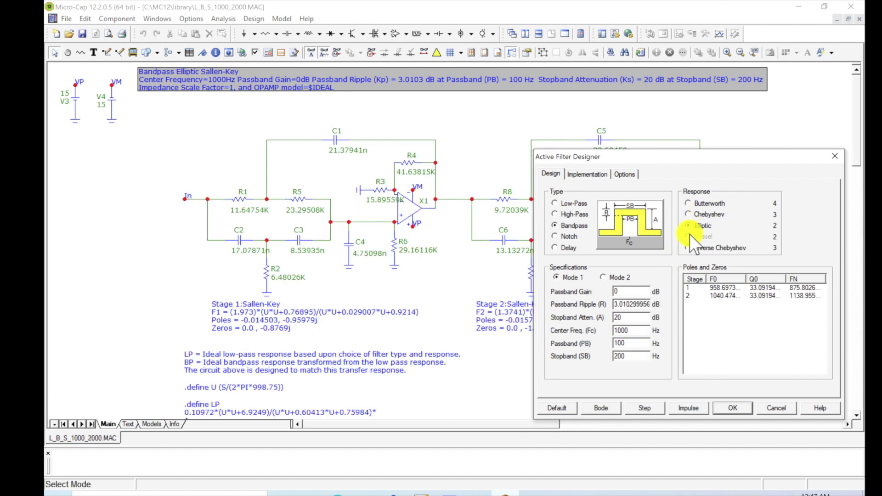
{"action": "left_click", "coordinate": [687, 247]}
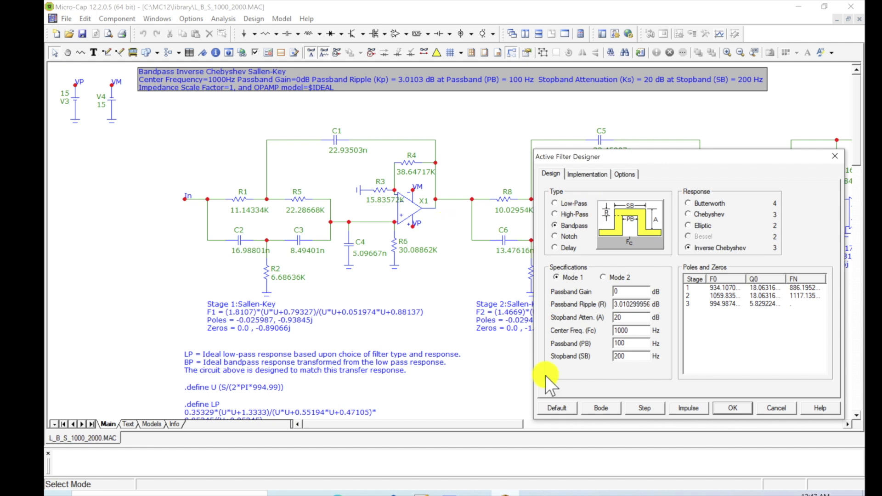
Review the bandpass Implementation and Options pages, then return to Design
{"action": "left_click", "coordinate": [585, 175]}
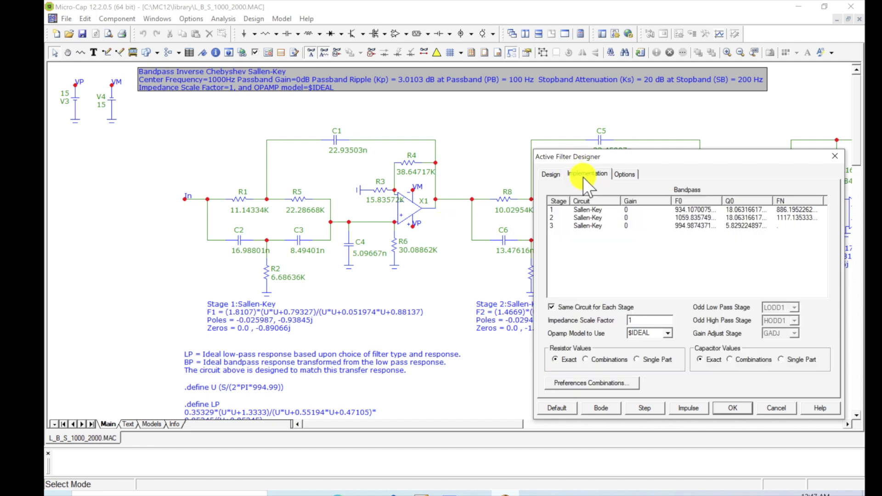
{"action": "left_click", "coordinate": [627, 173]}
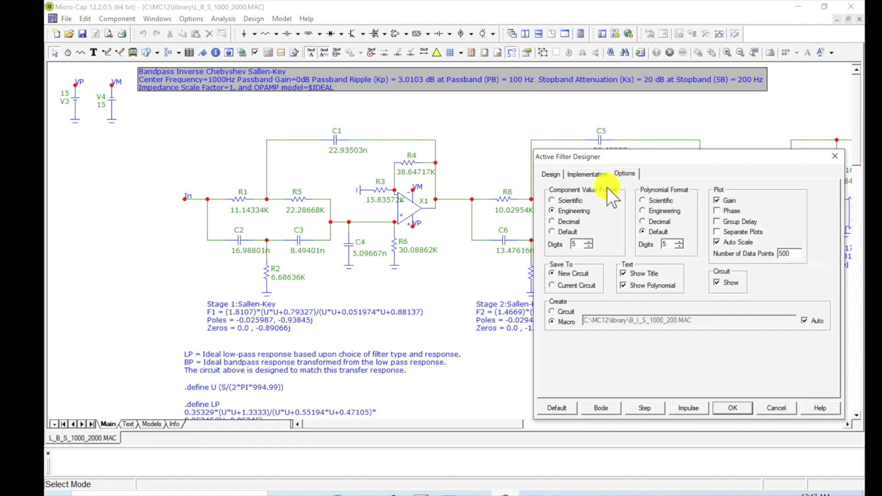
{"action": "left_click", "coordinate": [581, 175]}
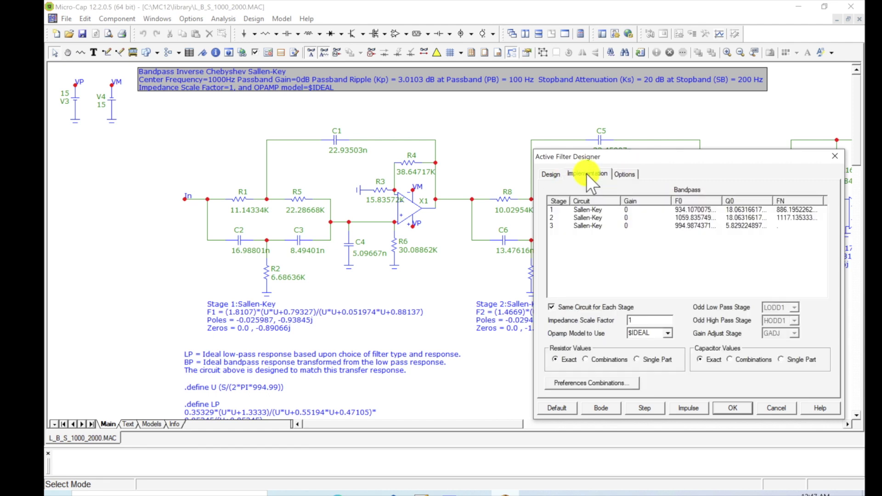
{"action": "left_click", "coordinate": [550, 174]}
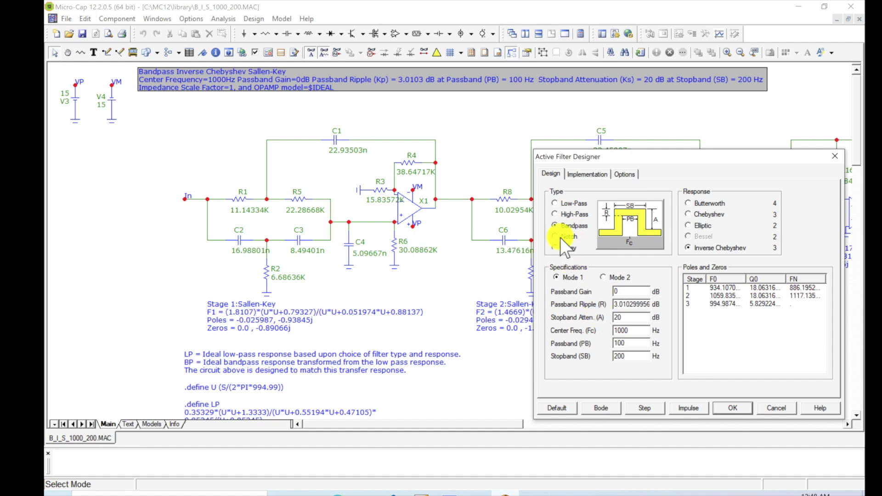
Make it high-pass, specified by gain, 1000 Hz cutoff, 1 dB ripple and order 3
{"action": "left_click", "coordinate": [556, 215]}
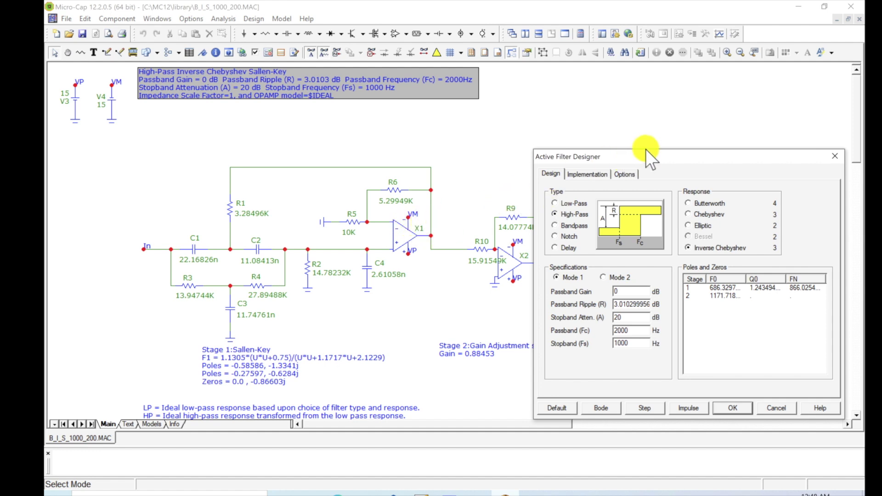
{"action": "left_click_drag", "start_coordinate": [643, 153], "coordinate": [618, 132]}
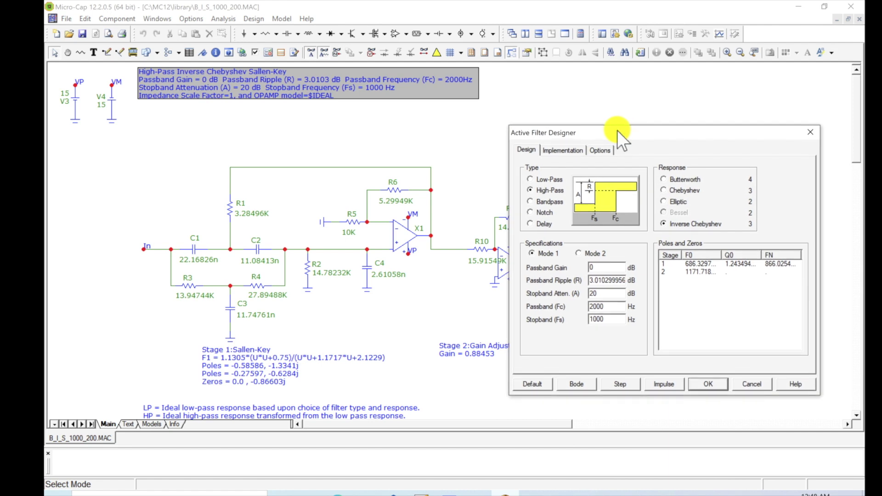
{"action": "left_click", "coordinate": [579, 254]}
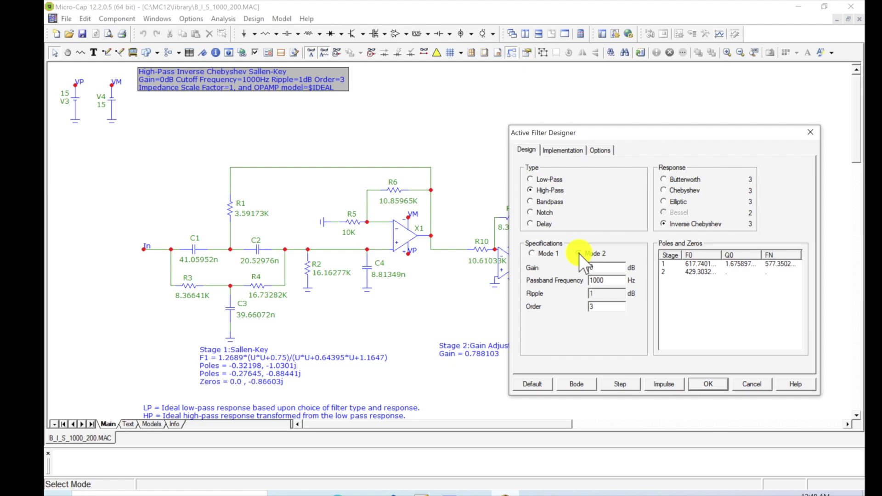